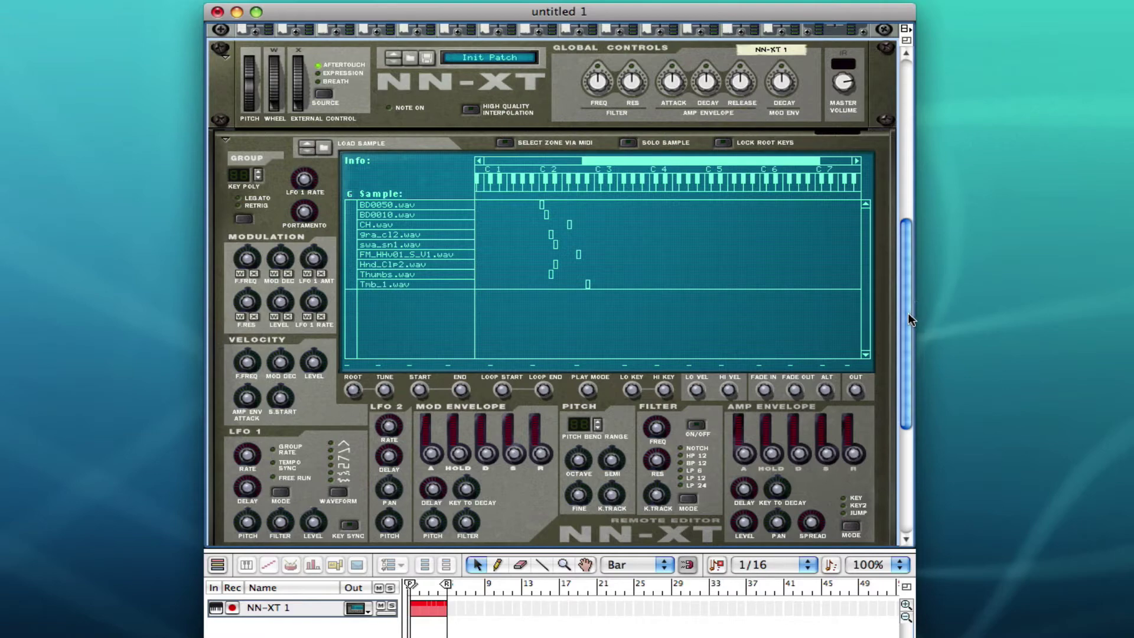
# Play the drum pattern and watch all nine NN-XT samples register on mixer channel 1's meter.
pyautogui.moveTo(901, 273); pyautogui.dragTo(924, 173)
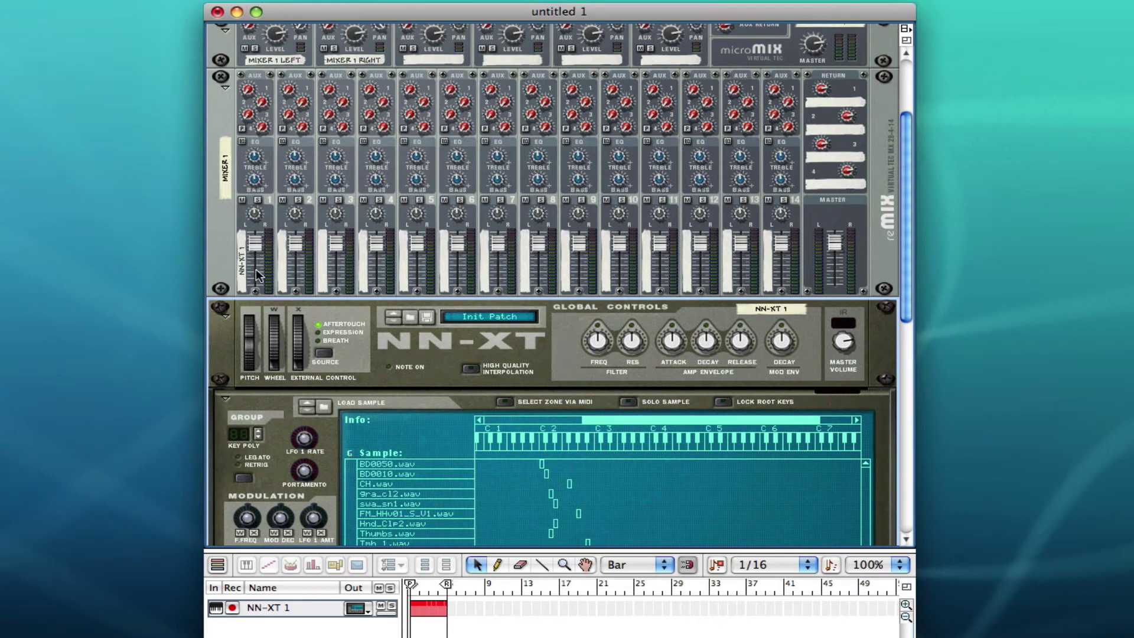
pyautogui.moveTo(256, 270)
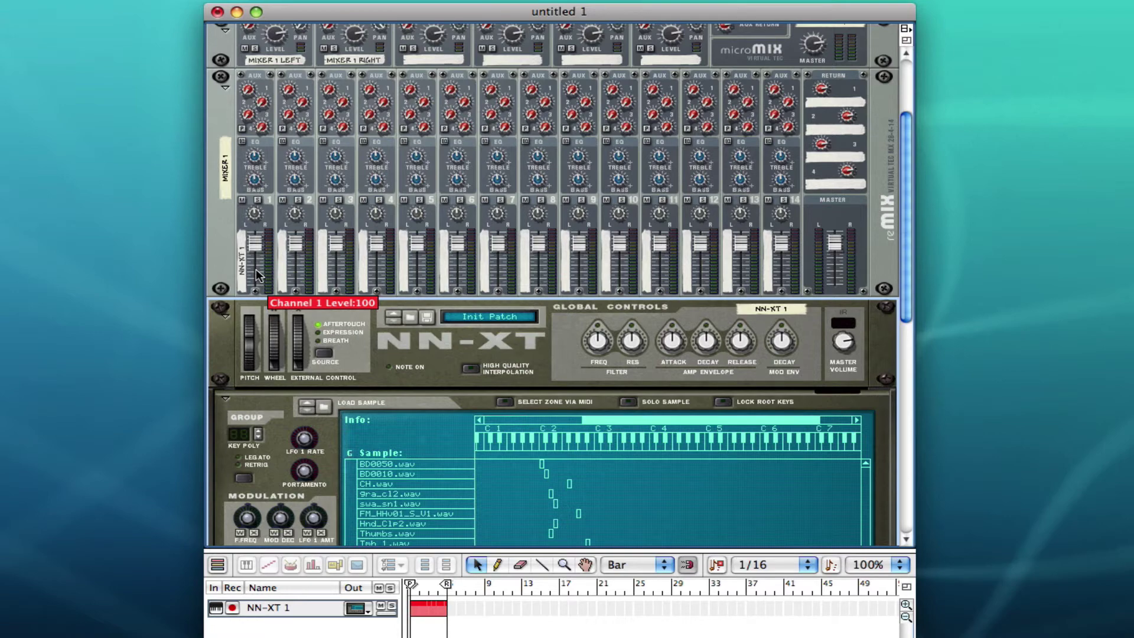
pyautogui.moveTo(908, 222); pyautogui.dragTo(889, 347)
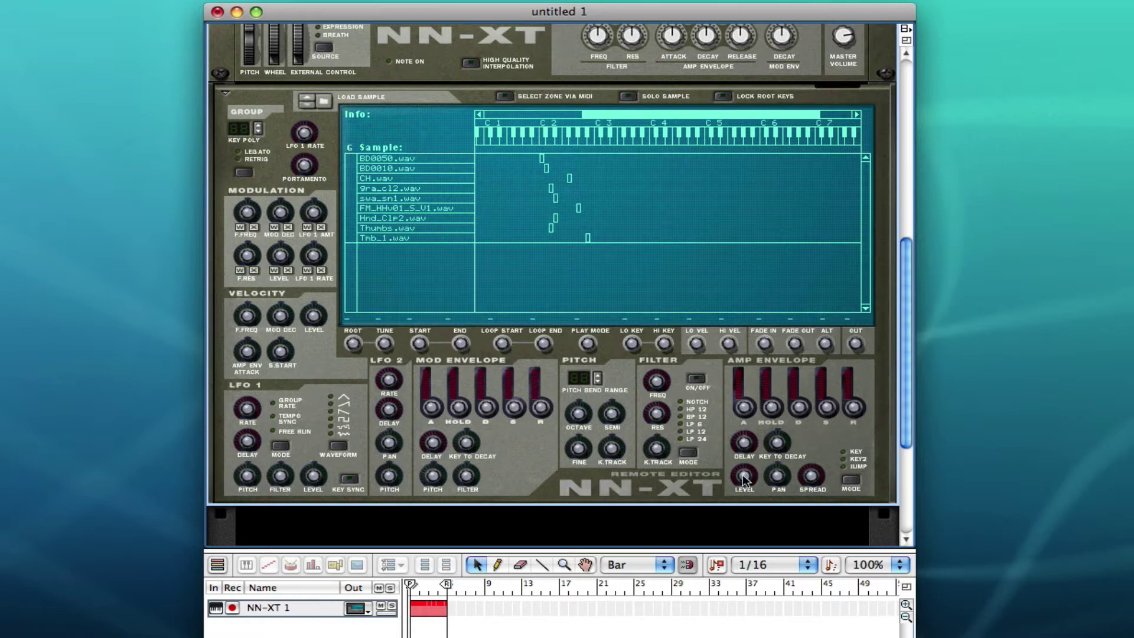
pyautogui.moveTo(909, 449); pyautogui.dragTo(908, 411)
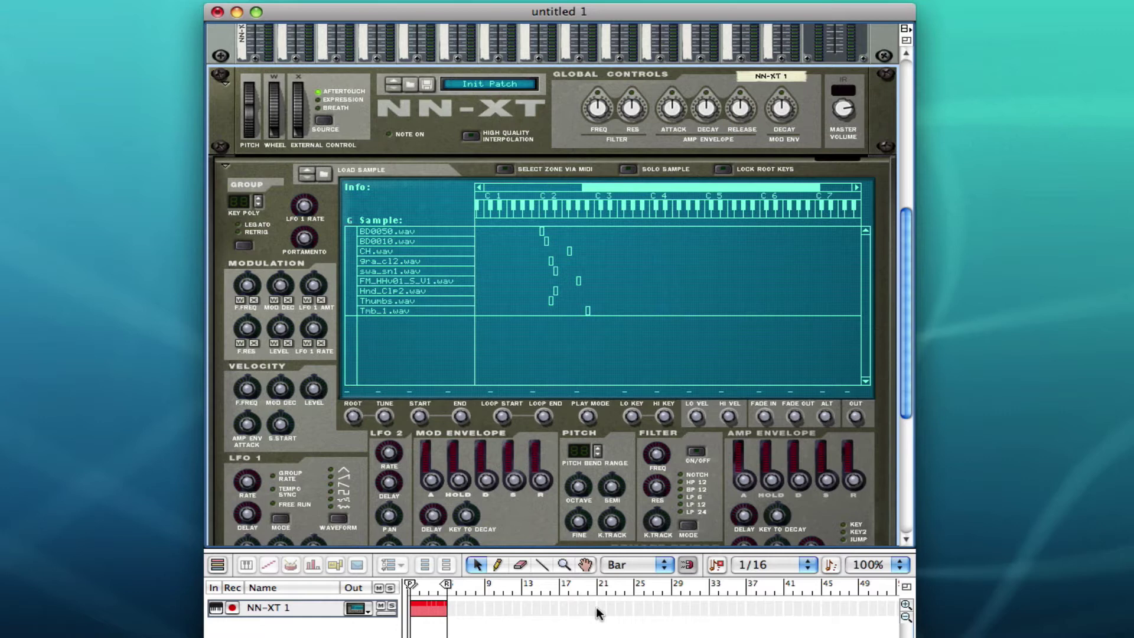
pyautogui.press('space')
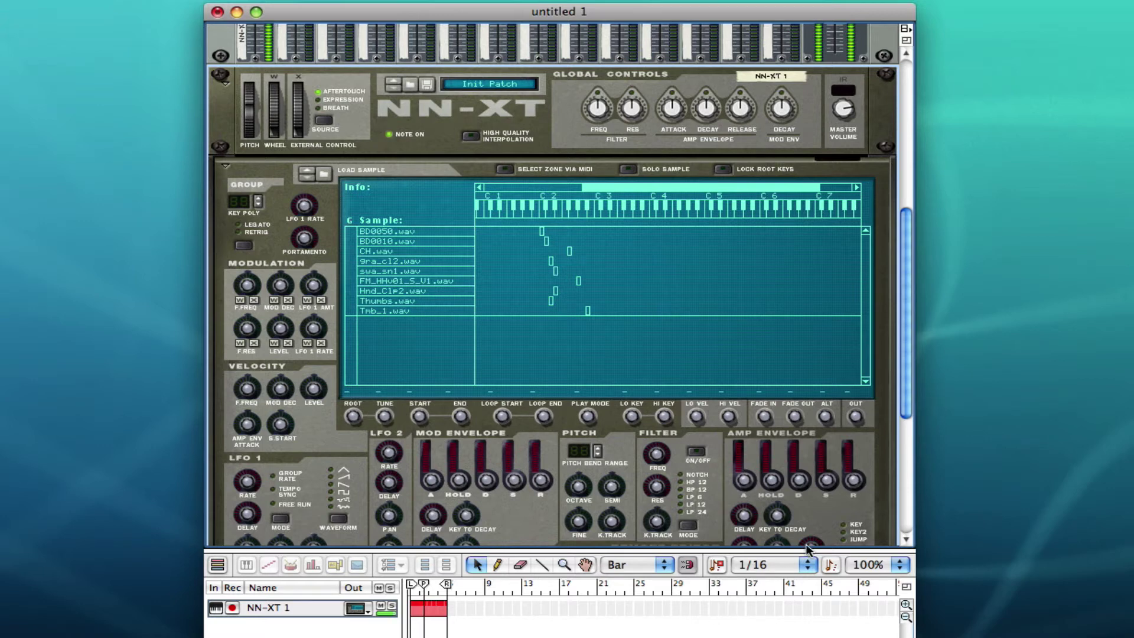
pyautogui.moveTo(909, 401); pyautogui.dragTo(909, 353)
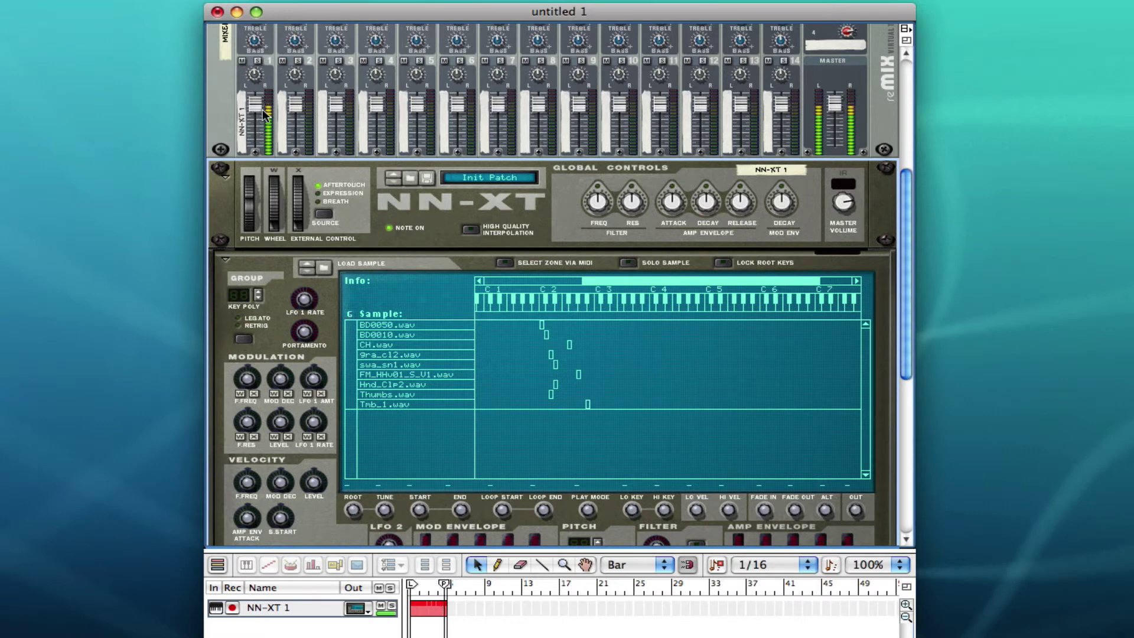
pyautogui.moveTo(260, 135)
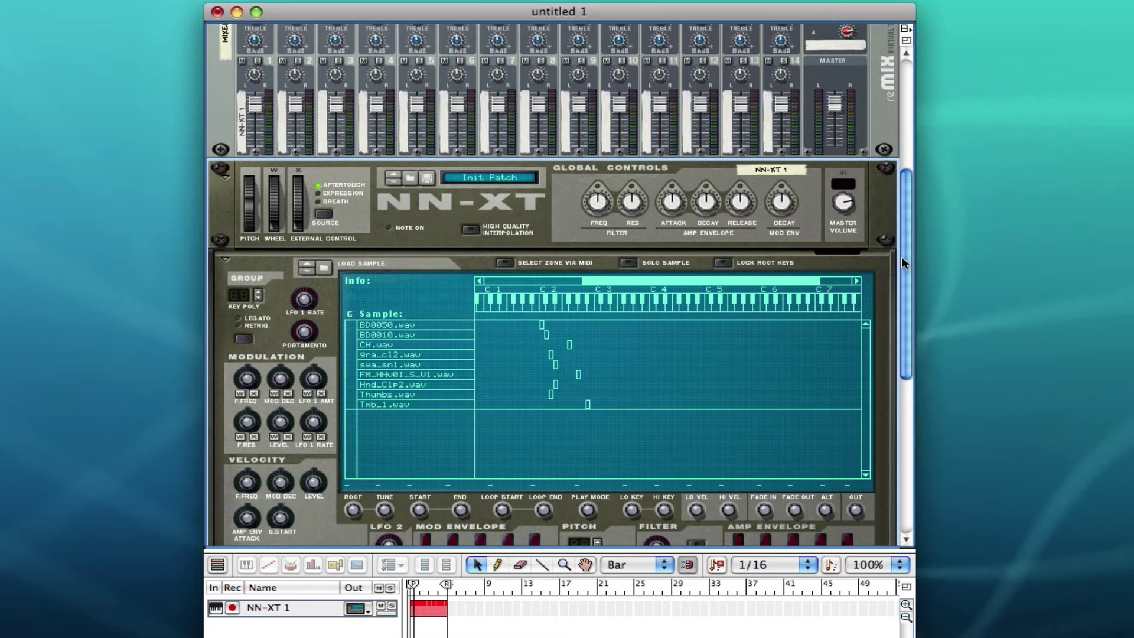
pyautogui.moveTo(900, 262); pyautogui.dragTo(901, 301)
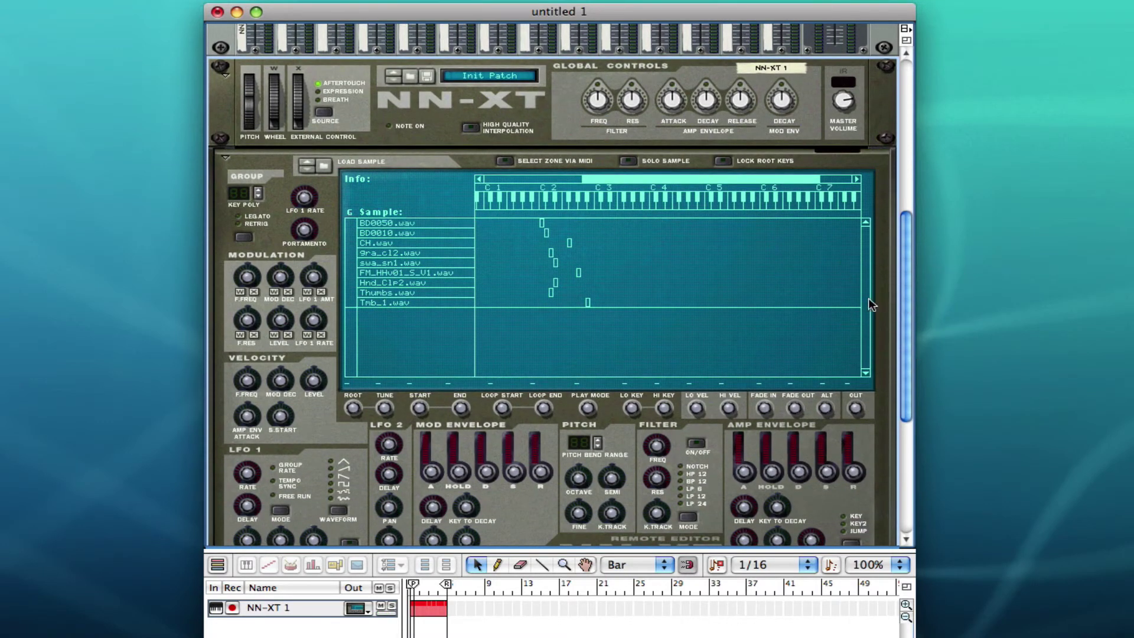
# Select the BD0050.wav zone and flip the rack to confirm it leaves through outputs 1-2 into channel 1.
pyautogui.click(386, 223)
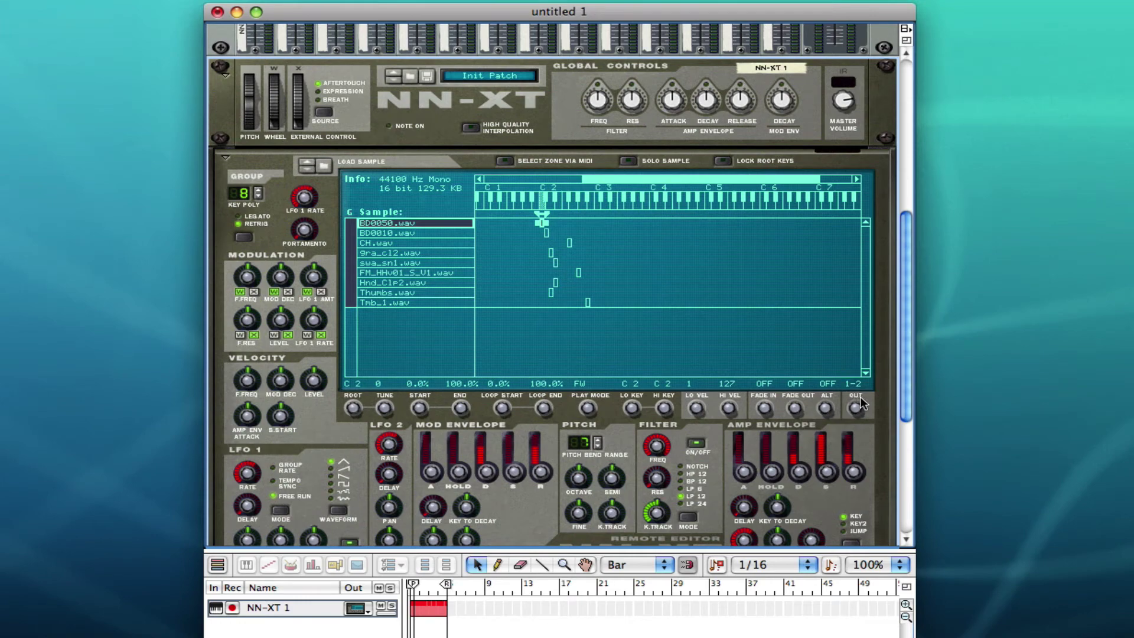
pyautogui.press('Tab')
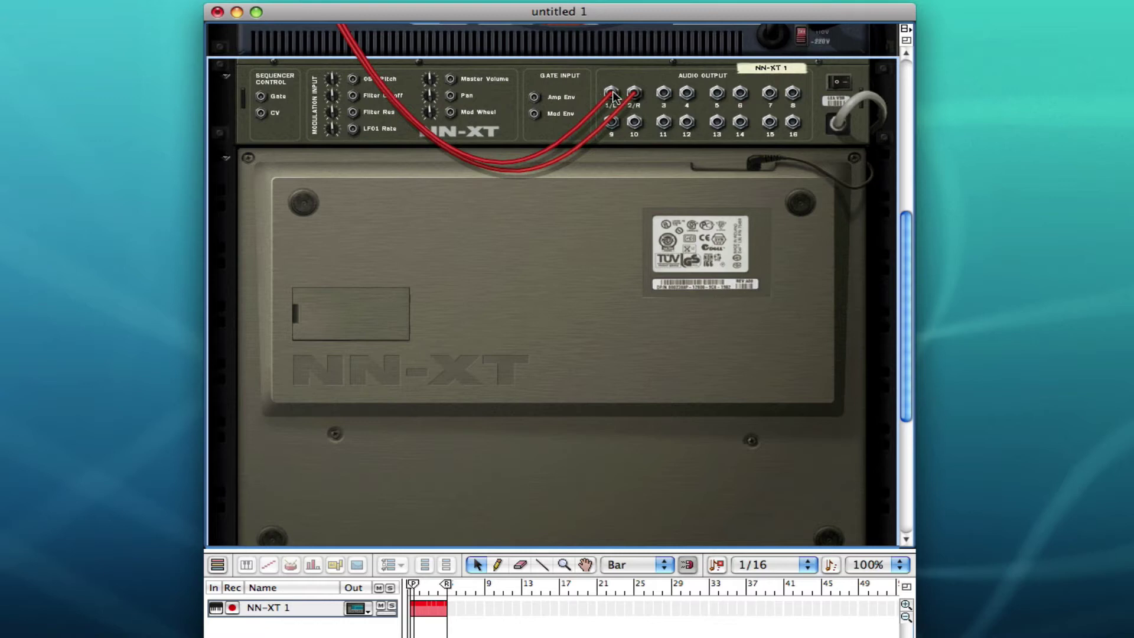
pyautogui.moveTo(613, 96)
pyautogui.press('Tab')
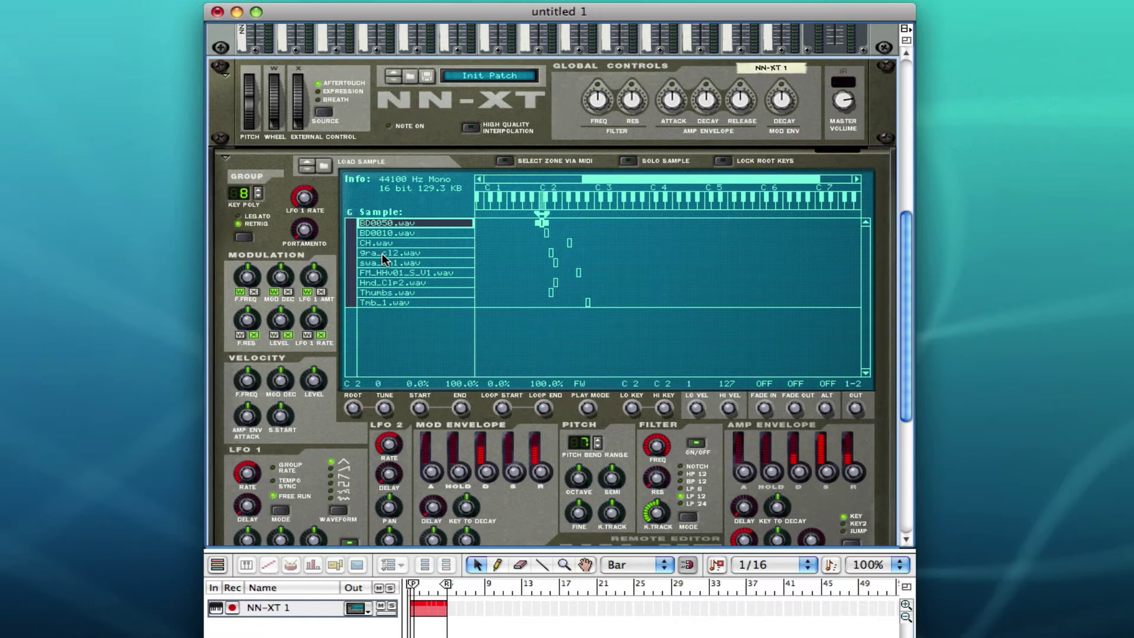
# Turn the OUT knob per zone: CH.wav to 3-4, gra_cl2.wav to 5-6, swa_sn1.wav to 7-8.
pyautogui.click(411, 233)
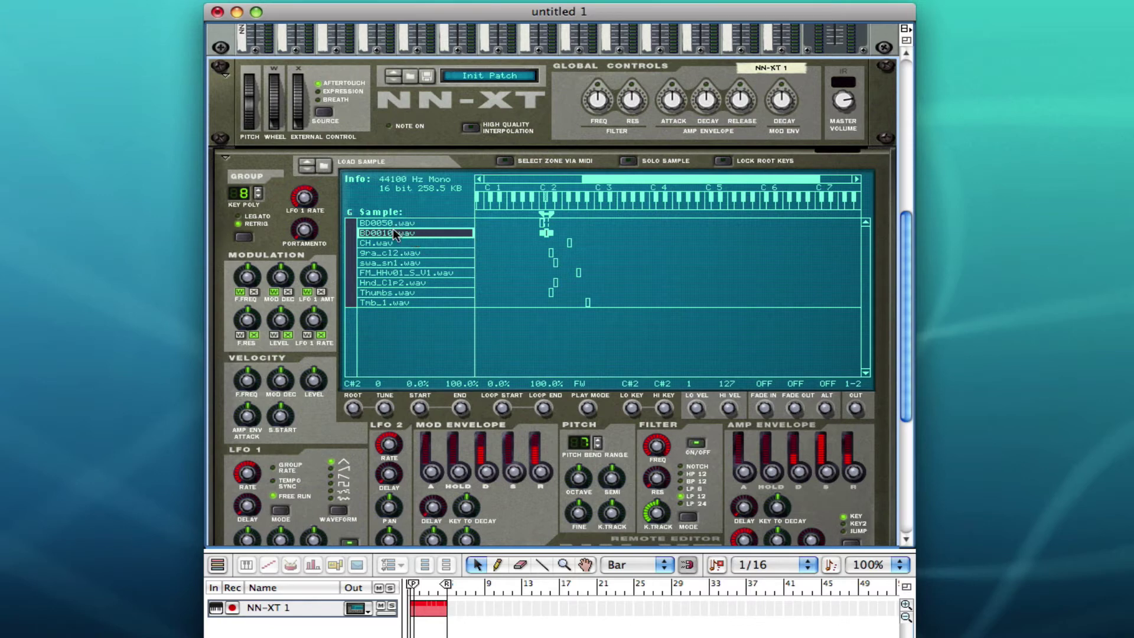
pyautogui.click(393, 242)
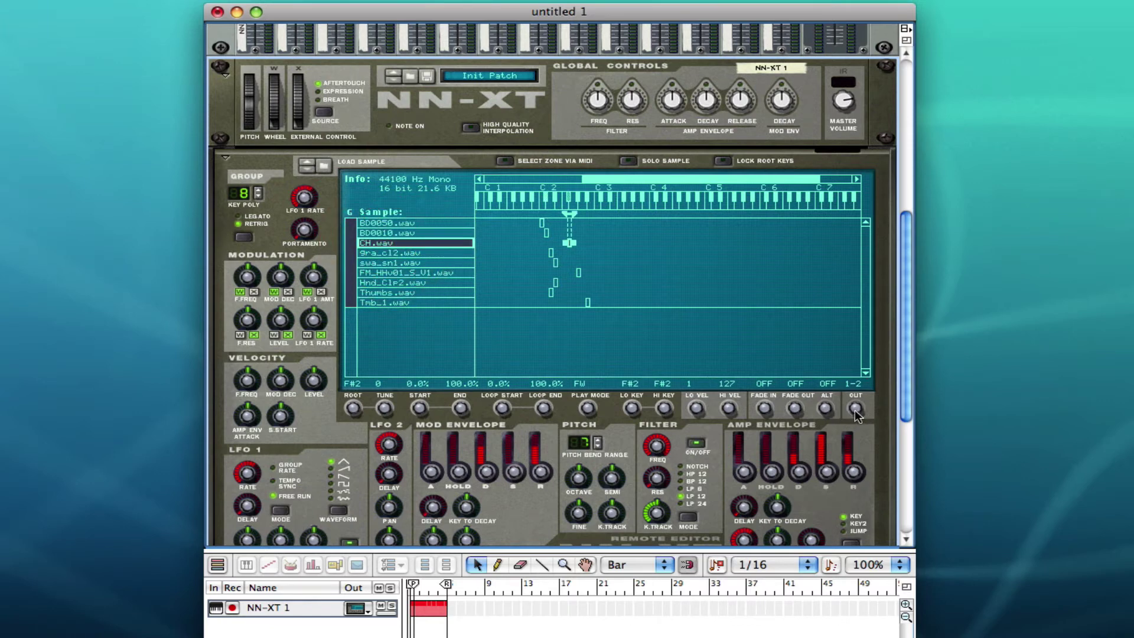
pyautogui.moveTo(857, 410); pyautogui.dragTo(855, 390)
pyautogui.click(385, 252)
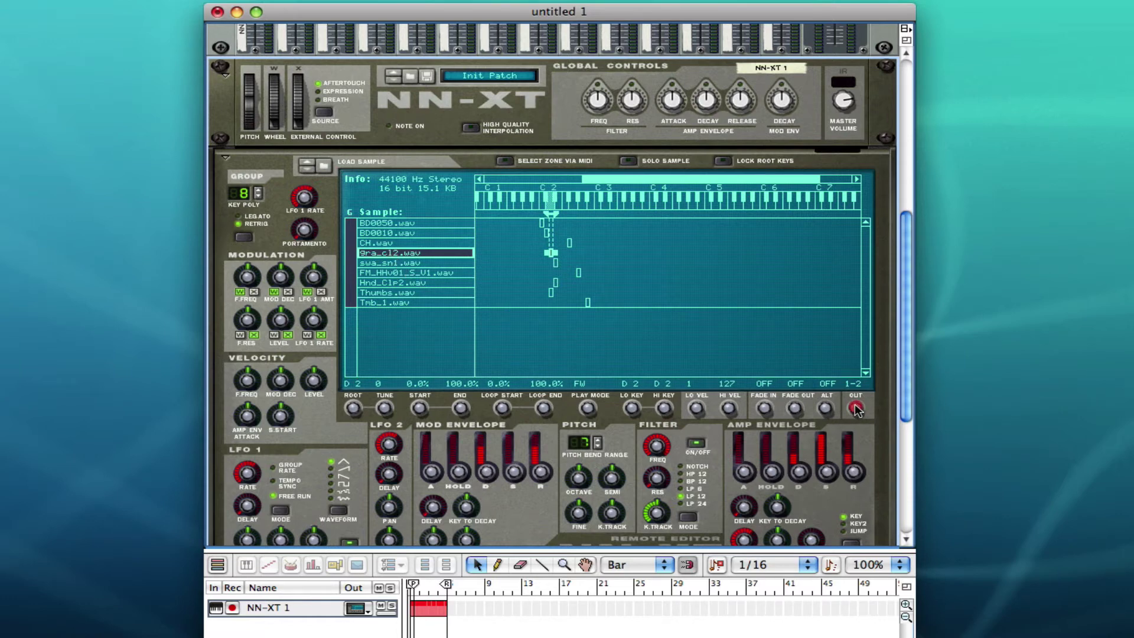
pyautogui.moveTo(854, 409); pyautogui.dragTo(867, 379)
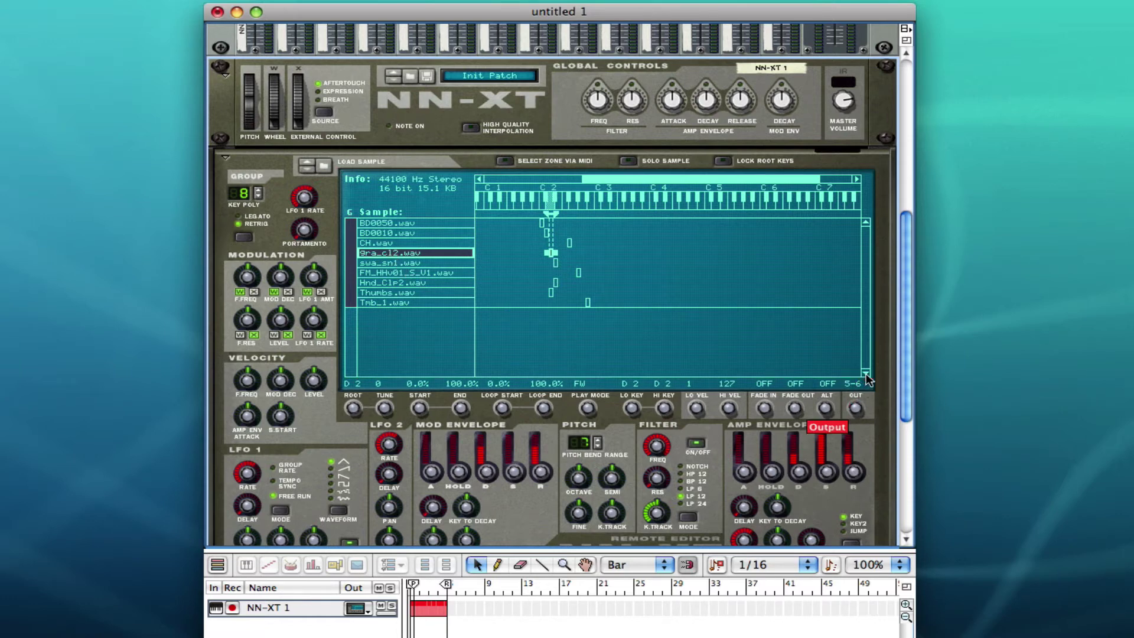
pyautogui.click(404, 264)
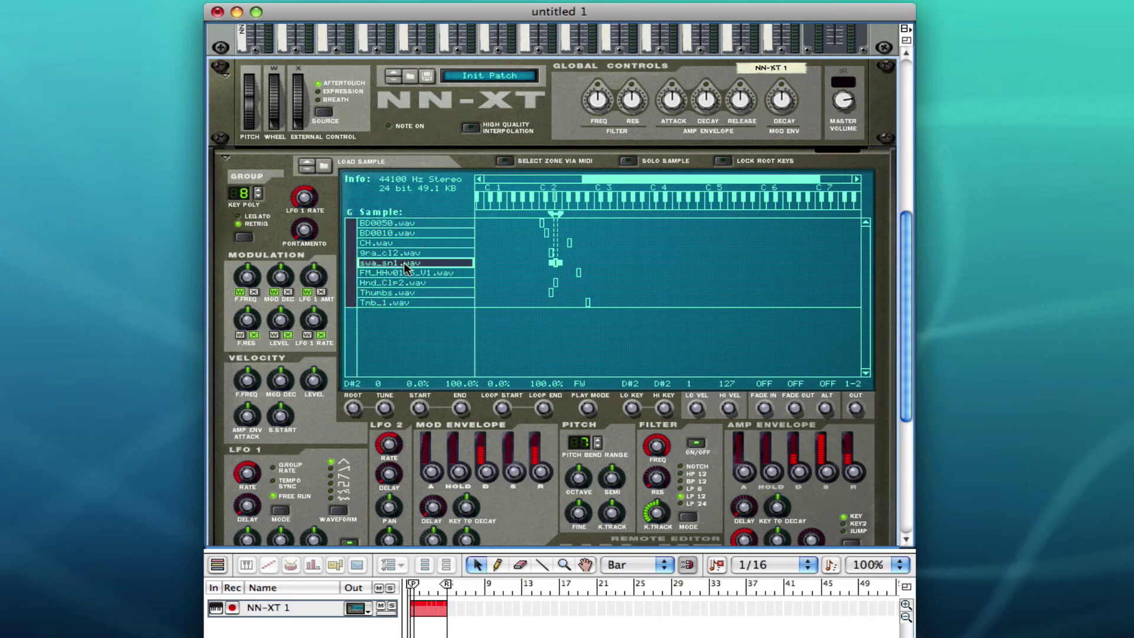
pyautogui.moveTo(857, 410); pyautogui.dragTo(867, 367)
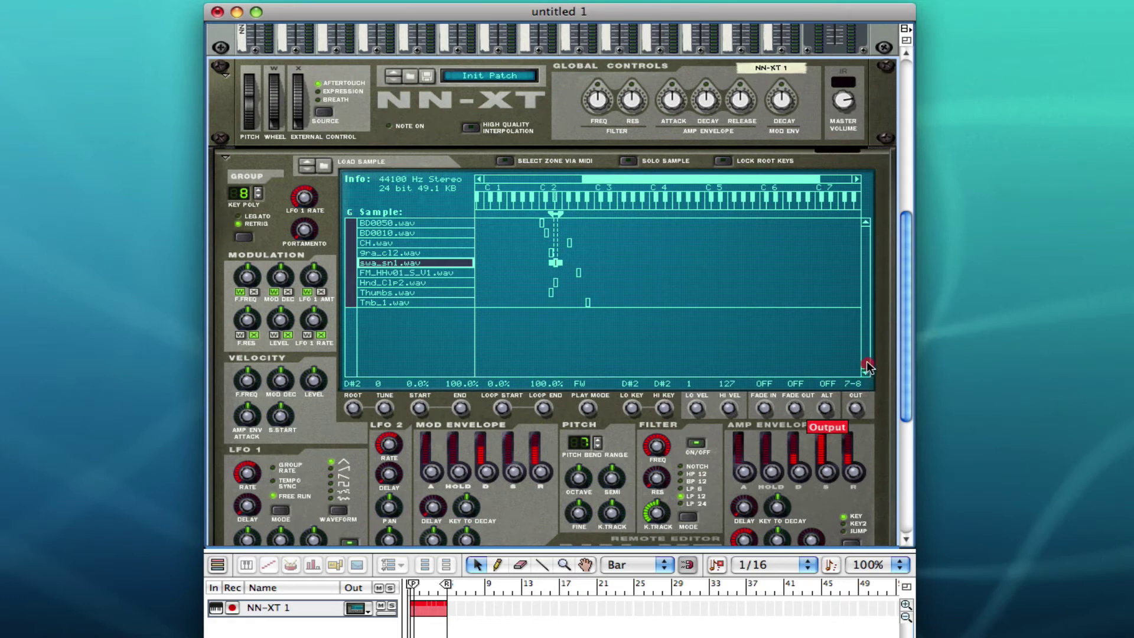
# Send the FM_HHv01 hi-hat zone to outputs 9-10 and Hnd_Clp2.wav to outputs 7-8.
pyautogui.click(437, 275)
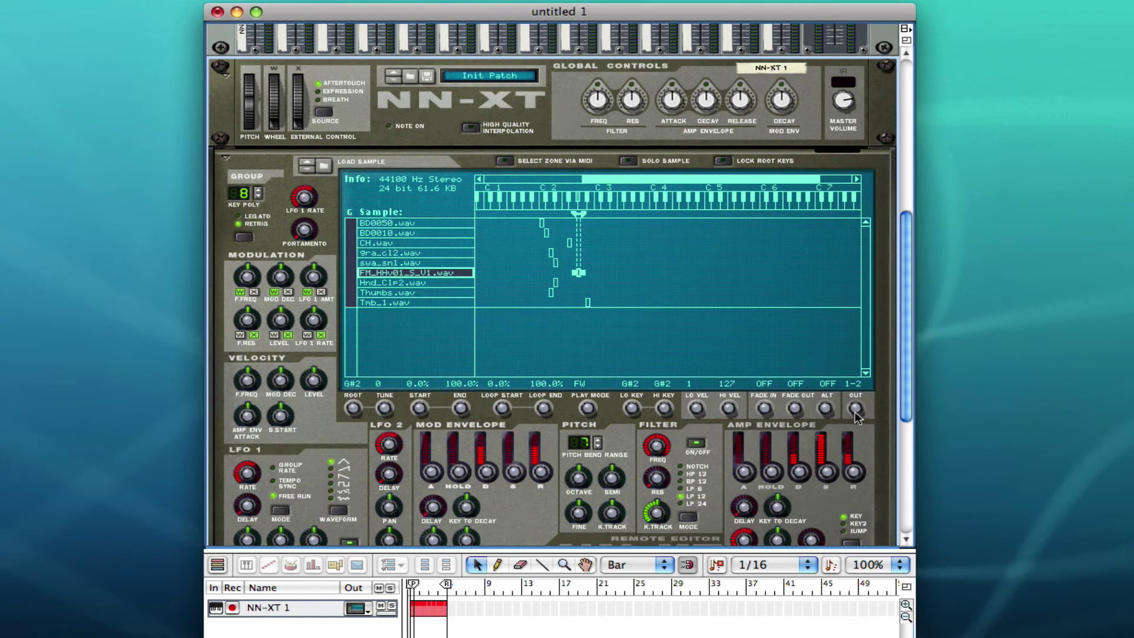
pyautogui.moveTo(855, 411); pyautogui.dragTo(865, 348)
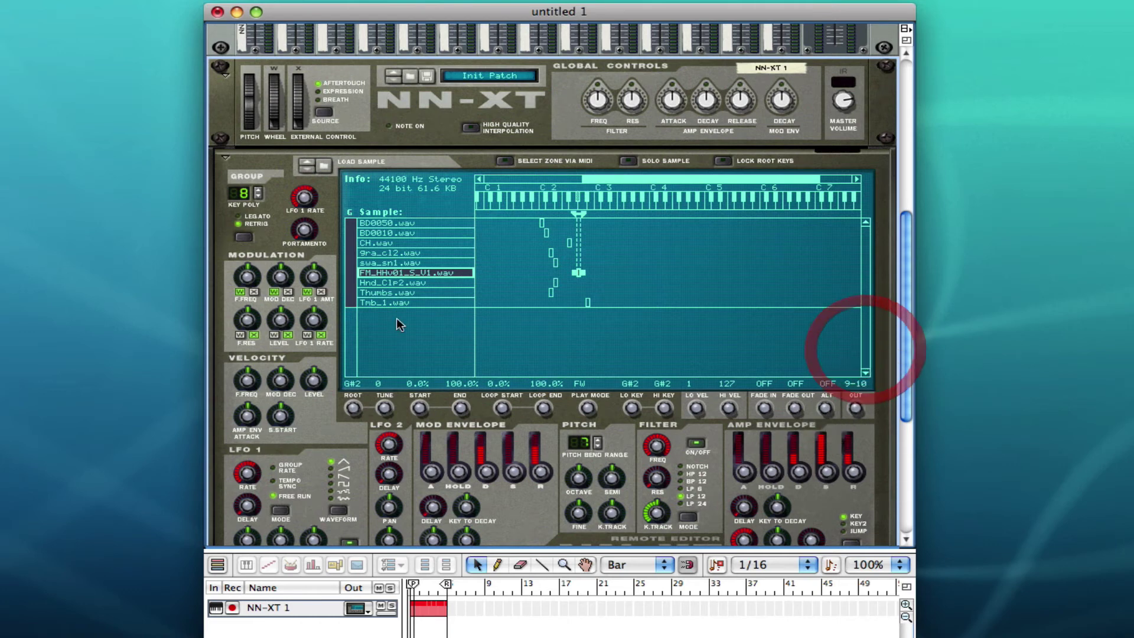
pyautogui.click(411, 282)
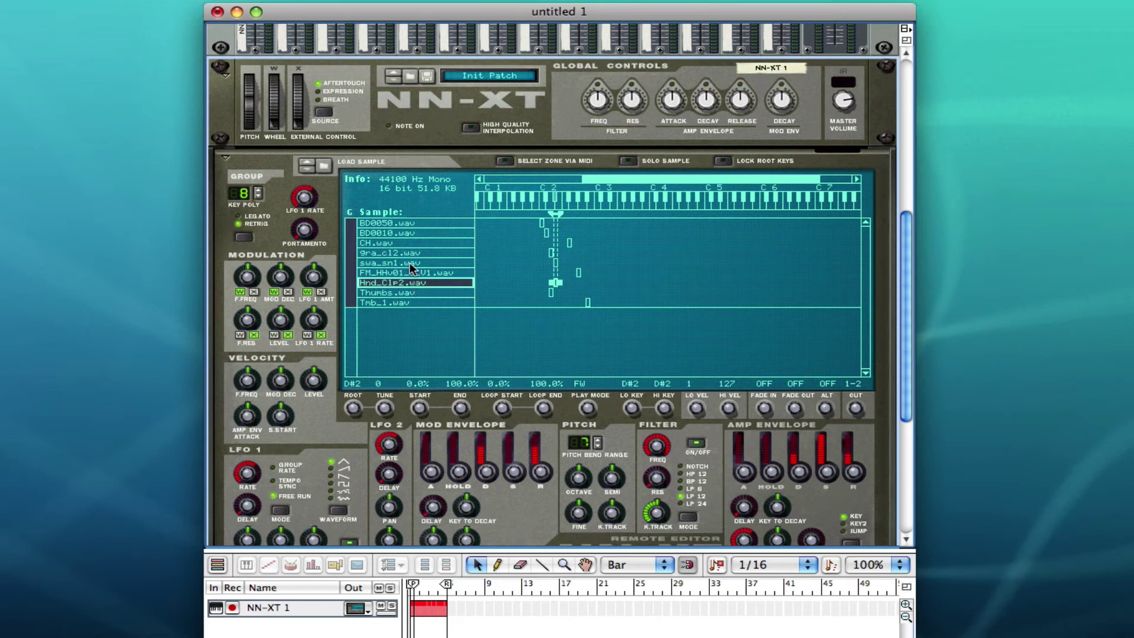
pyautogui.click(410, 262)
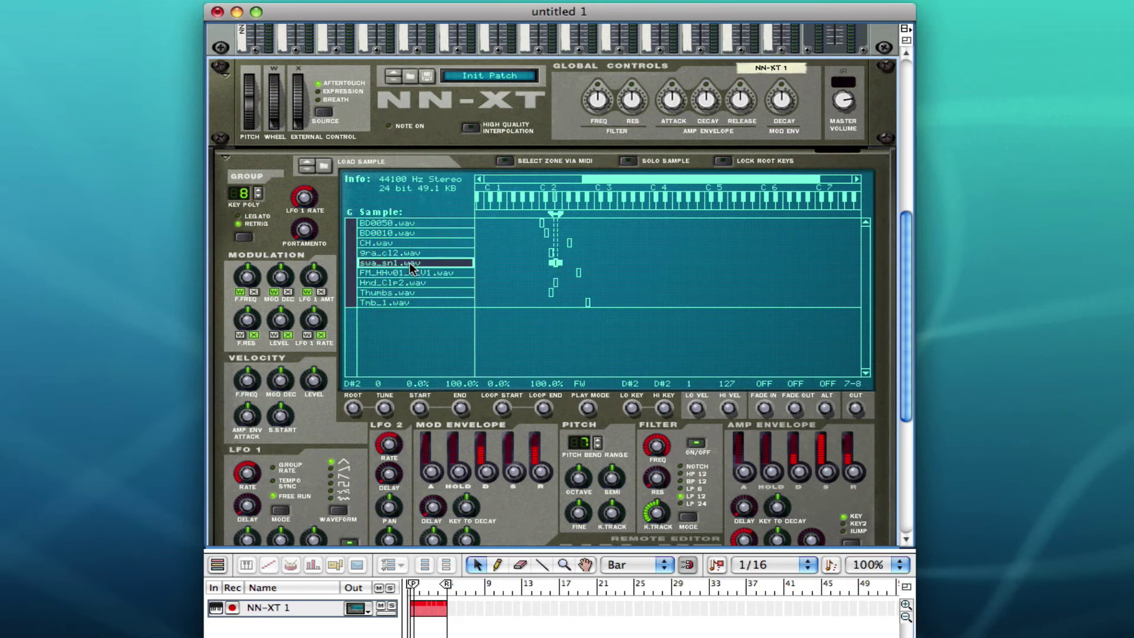
pyautogui.click(412, 284)
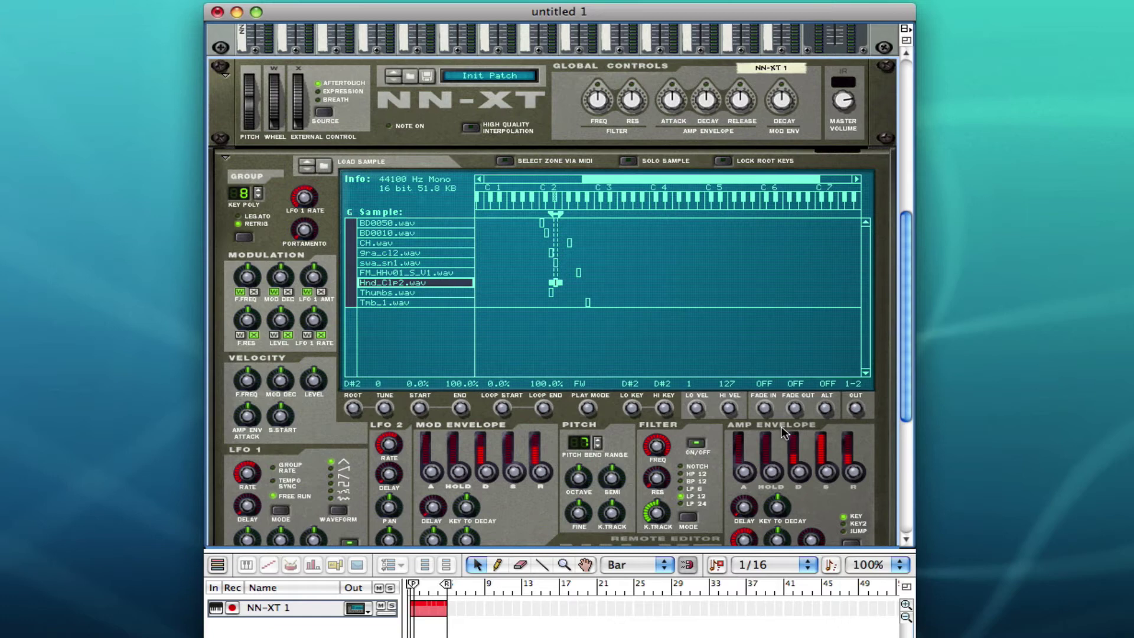
pyautogui.moveTo(860, 395); pyautogui.dragTo(866, 365)
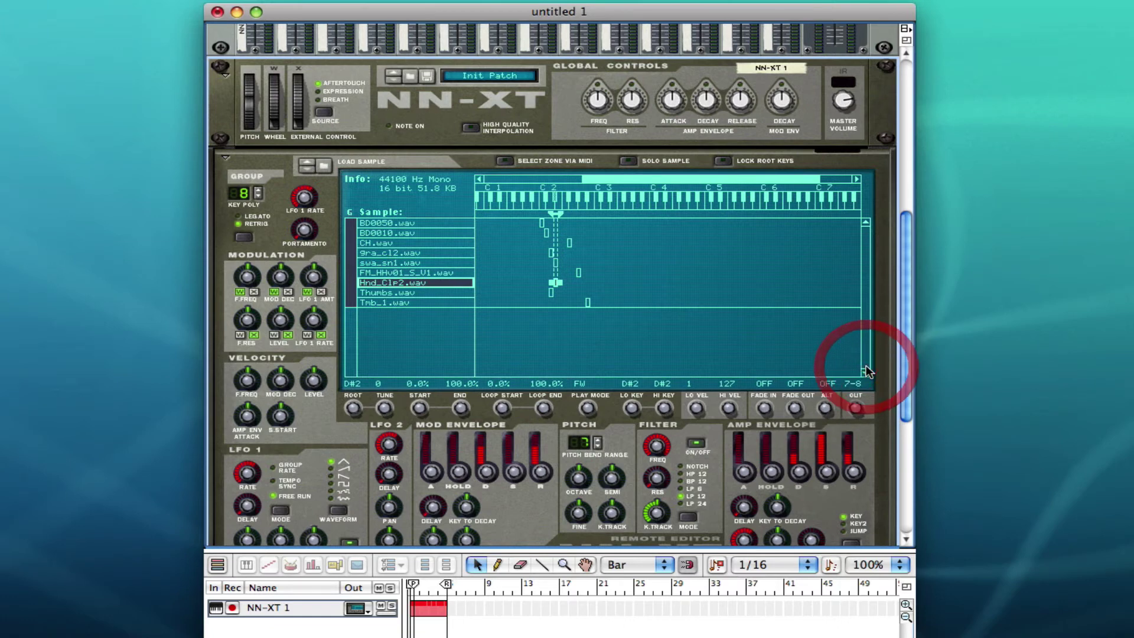
# Send Thumbs.wav to outputs 5-6 and Tmb_1.wav to outputs 11-12.
pyautogui.click(412, 291)
pyautogui.click(415, 252)
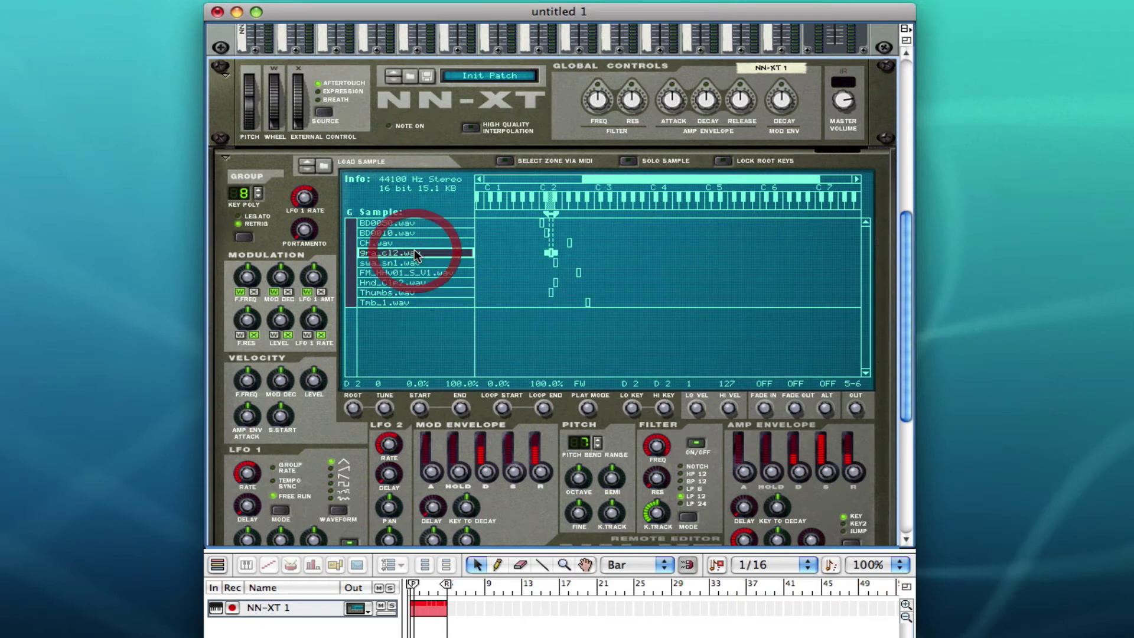
pyautogui.click(414, 290)
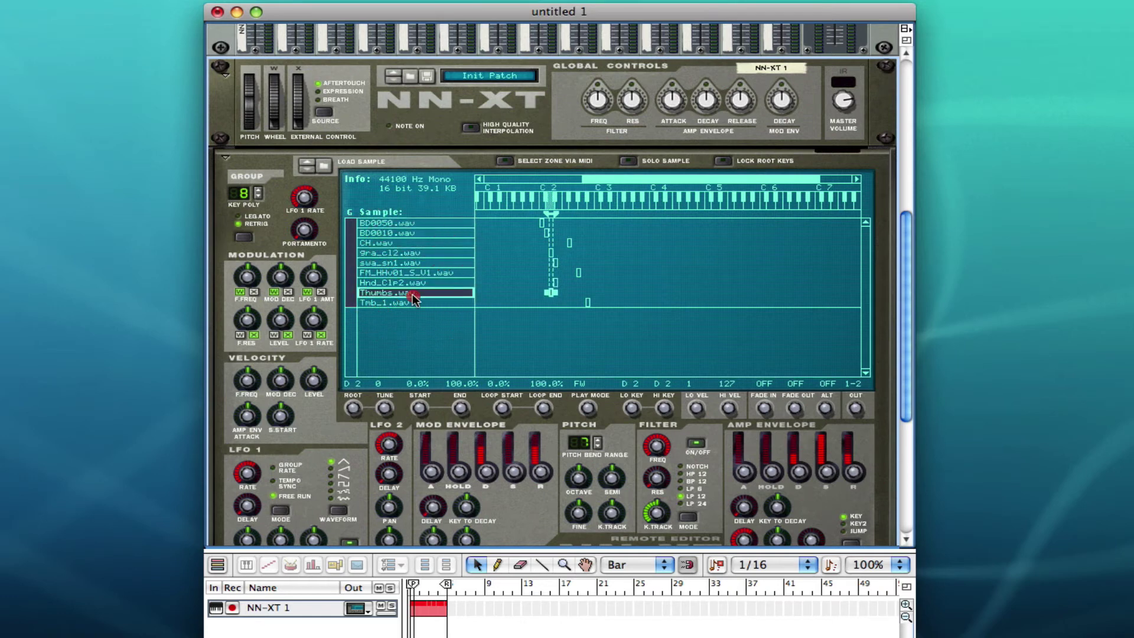
pyautogui.moveTo(855, 409); pyautogui.dragTo(863, 371)
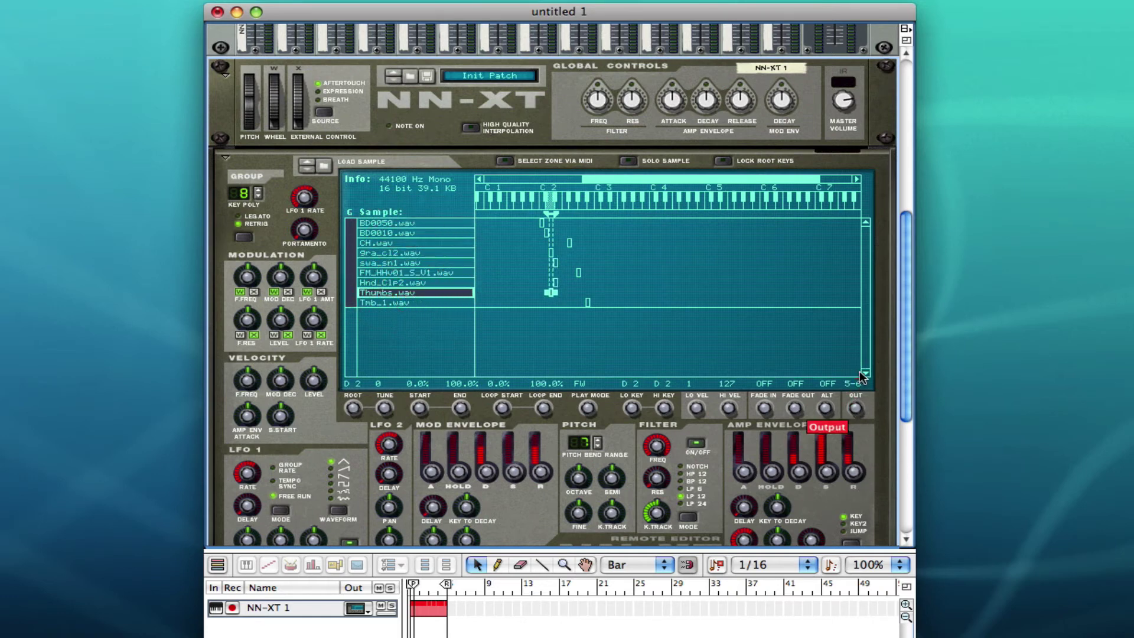
pyautogui.click(387, 303)
pyautogui.moveTo(862, 413); pyautogui.dragTo(868, 337)
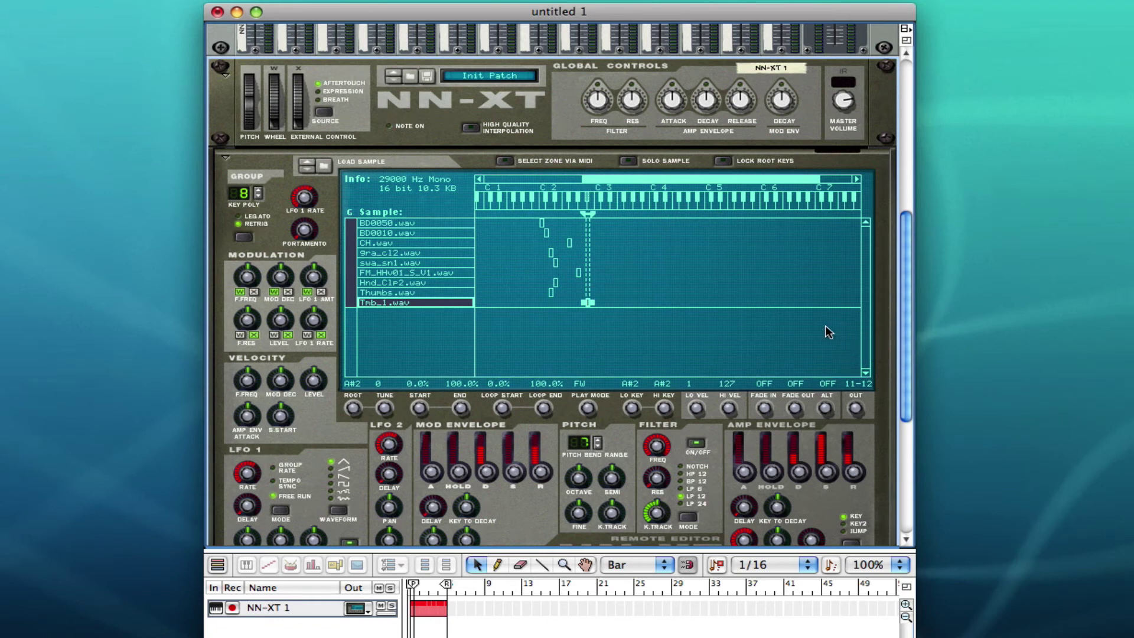
# Scroll the rack up until the Remix mixer sits above the NN-XT.
pyautogui.moveTo(905, 359); pyautogui.dragTo(904, 309)
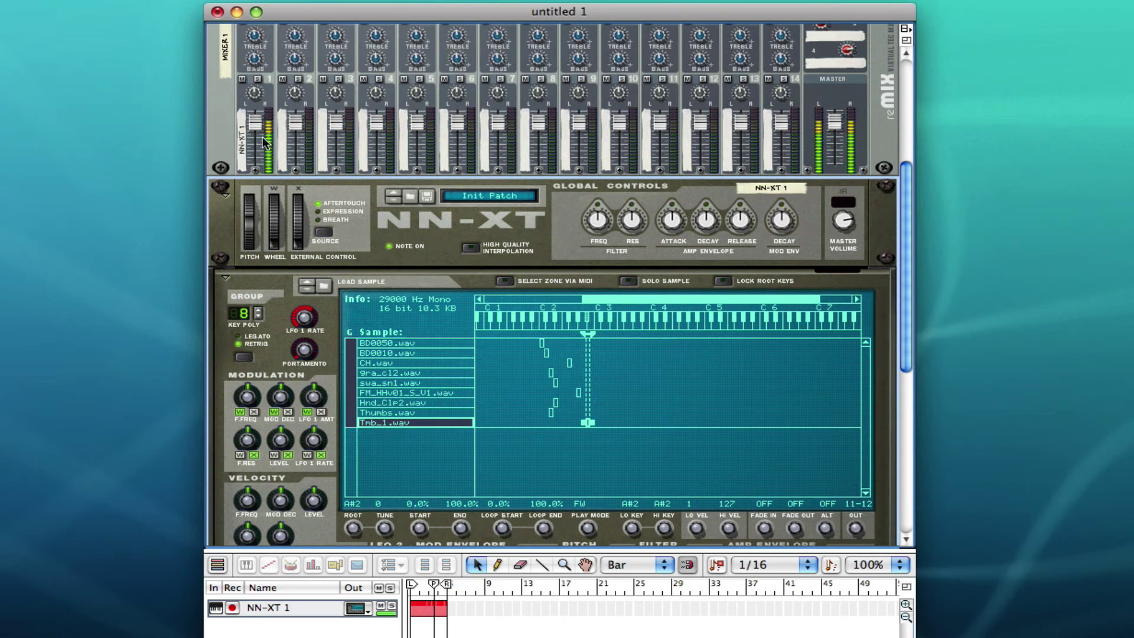
pyautogui.moveTo(264, 155)
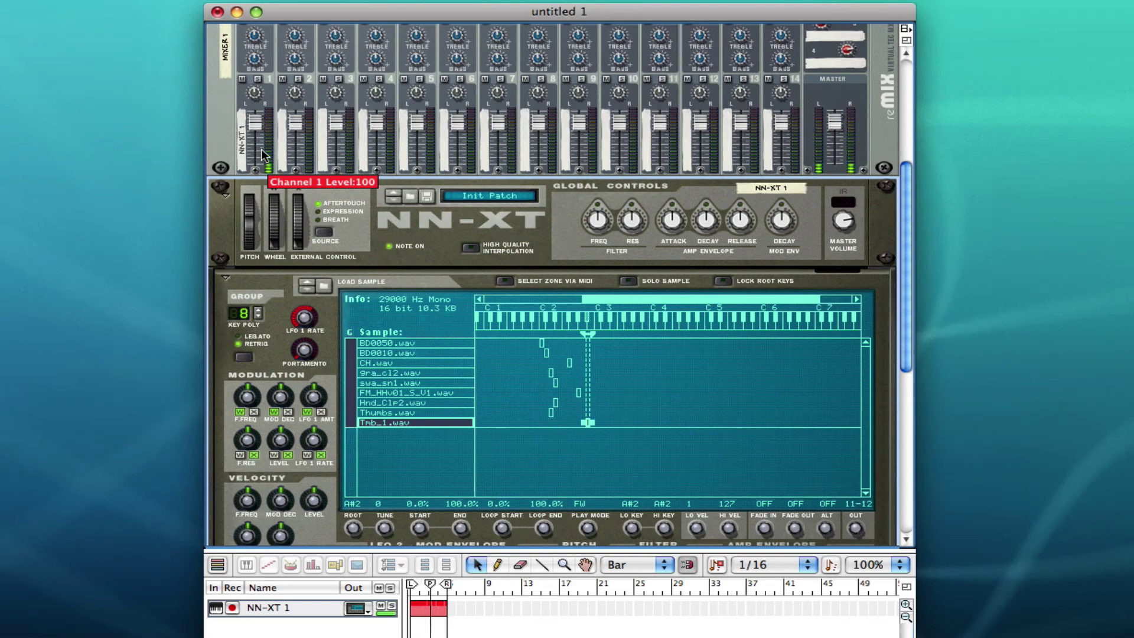
# On the rack's back, cable NN-XT outputs 3, 5, 7, 9 and 11 into mixer channels 2–6.
pyautogui.press('Tab')
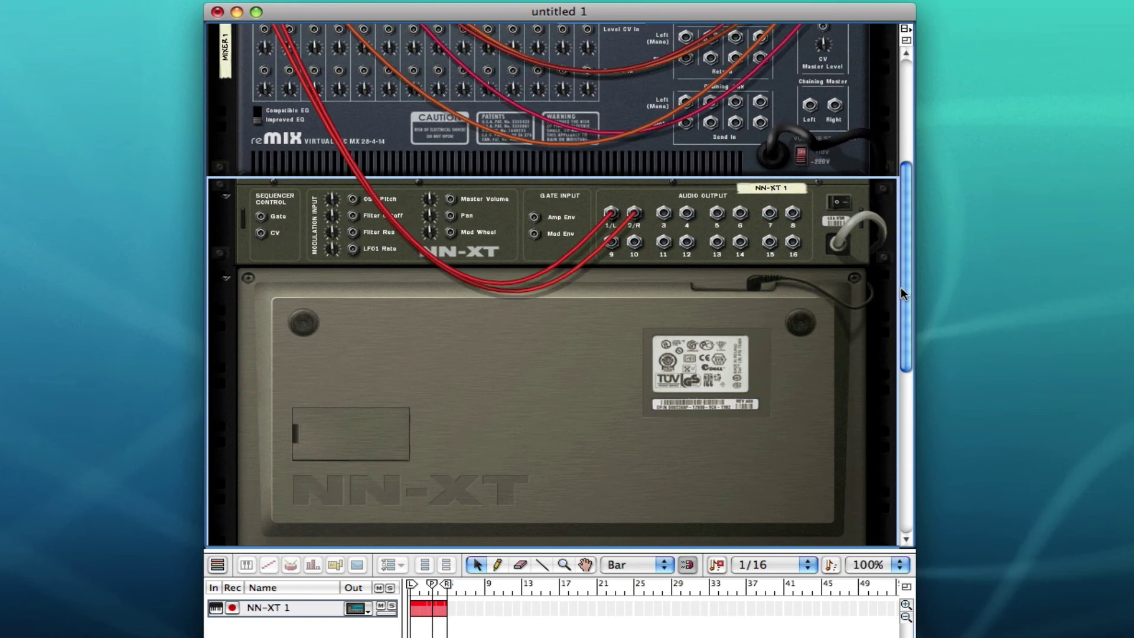
pyautogui.moveTo(902, 293); pyautogui.dragTo(910, 246)
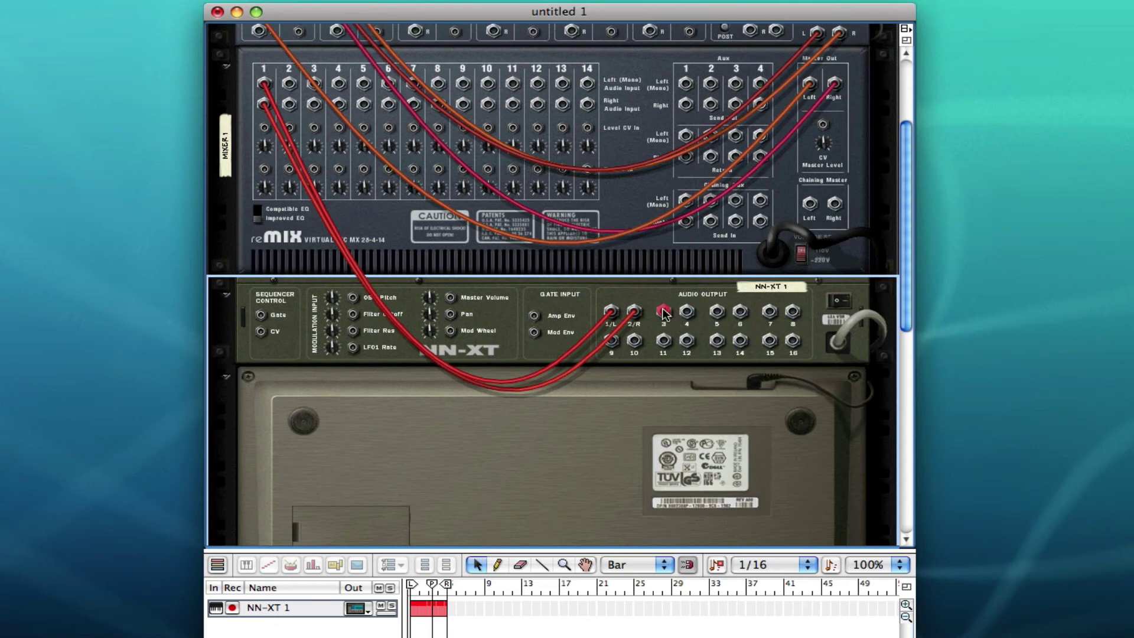
pyautogui.moveTo(663, 313)
pyautogui.mouseDown()
pyautogui.moveTo(635, 330)
pyautogui.moveTo(499, 303)
pyautogui.moveTo(665, 323)
pyautogui.mouseUp()
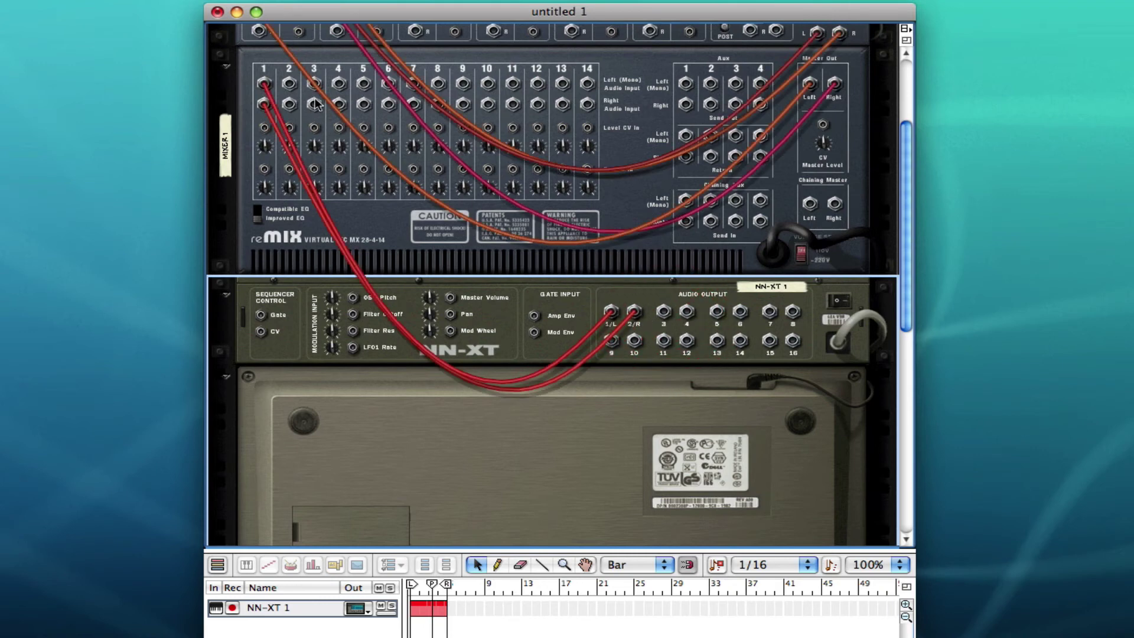
pyautogui.moveTo(664, 317); pyautogui.dragTo(290, 86)
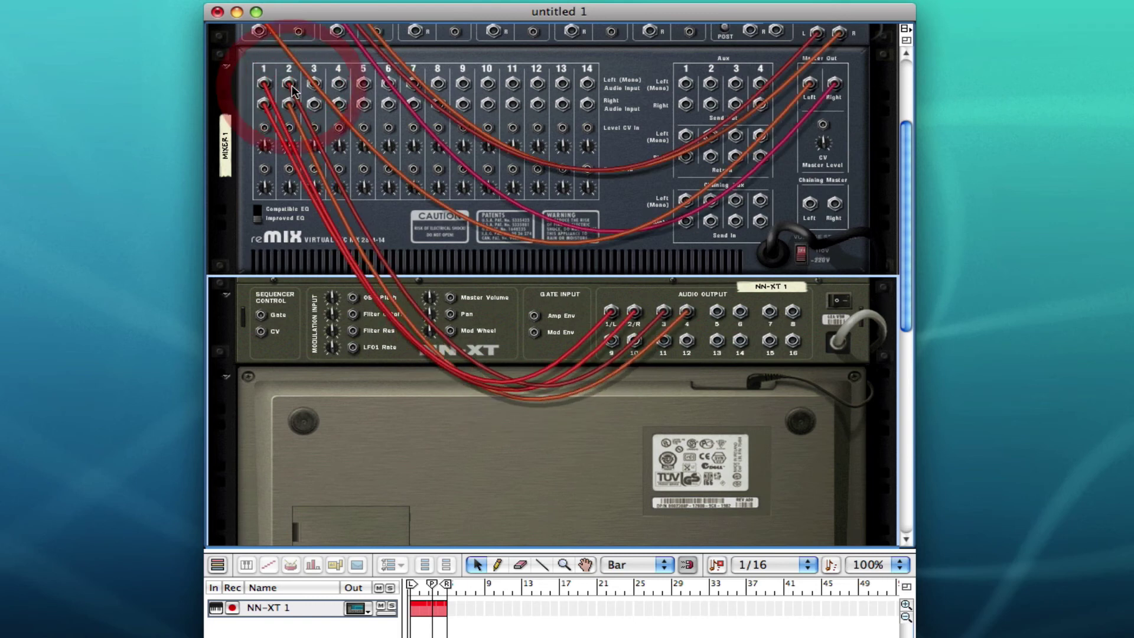
pyautogui.click(718, 317)
pyautogui.click(714, 311)
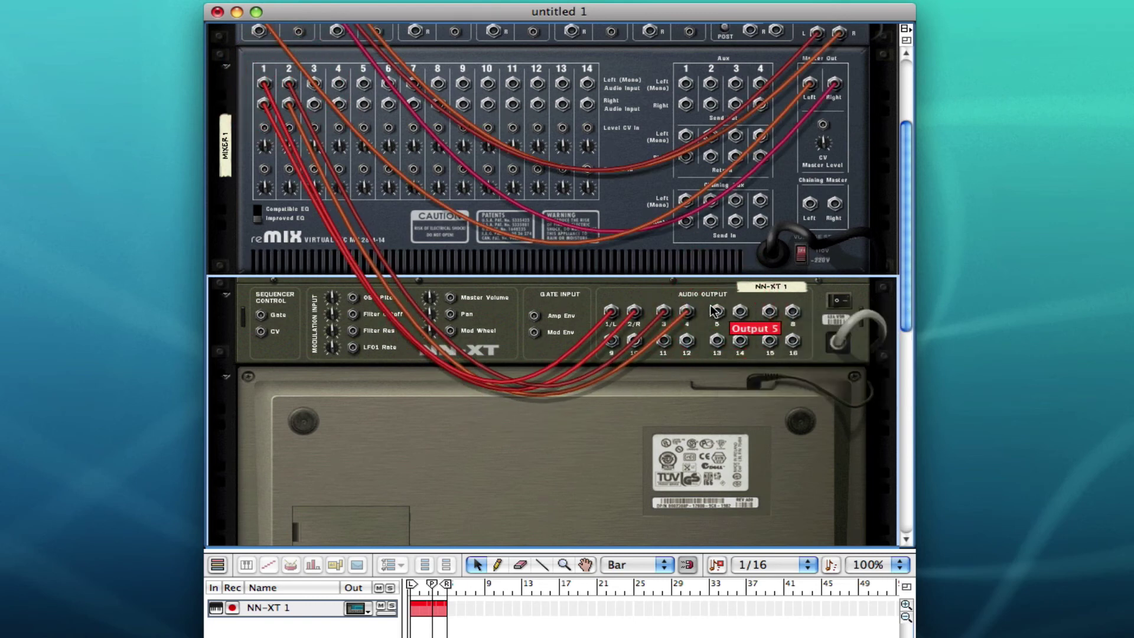
pyautogui.moveTo(715, 313); pyautogui.dragTo(319, 88)
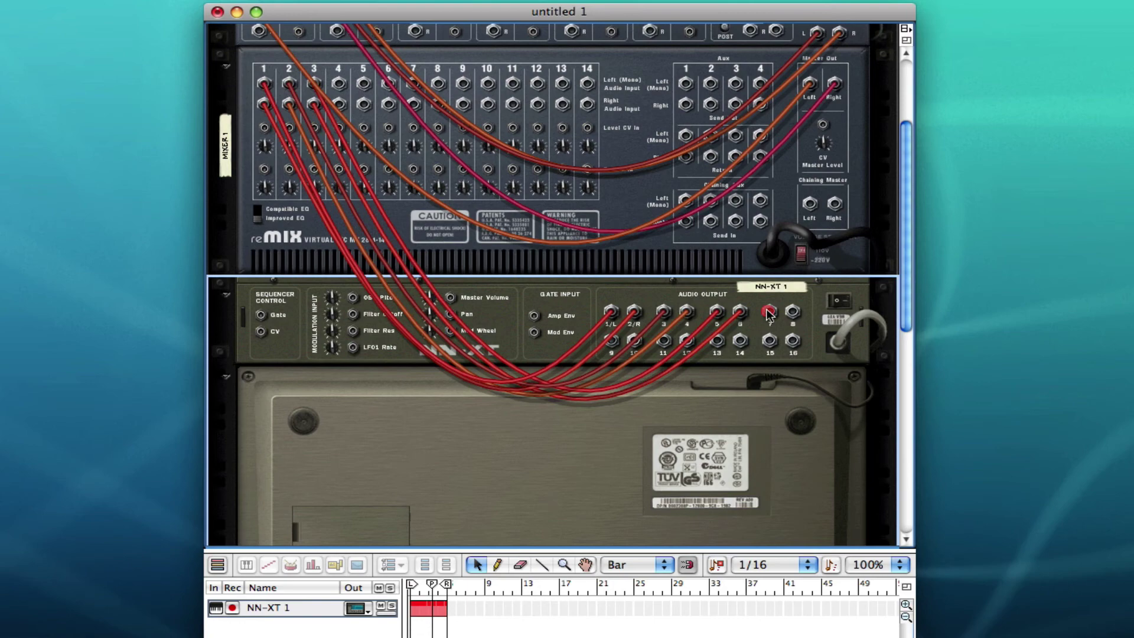
pyautogui.moveTo(769, 314); pyautogui.dragTo(338, 83)
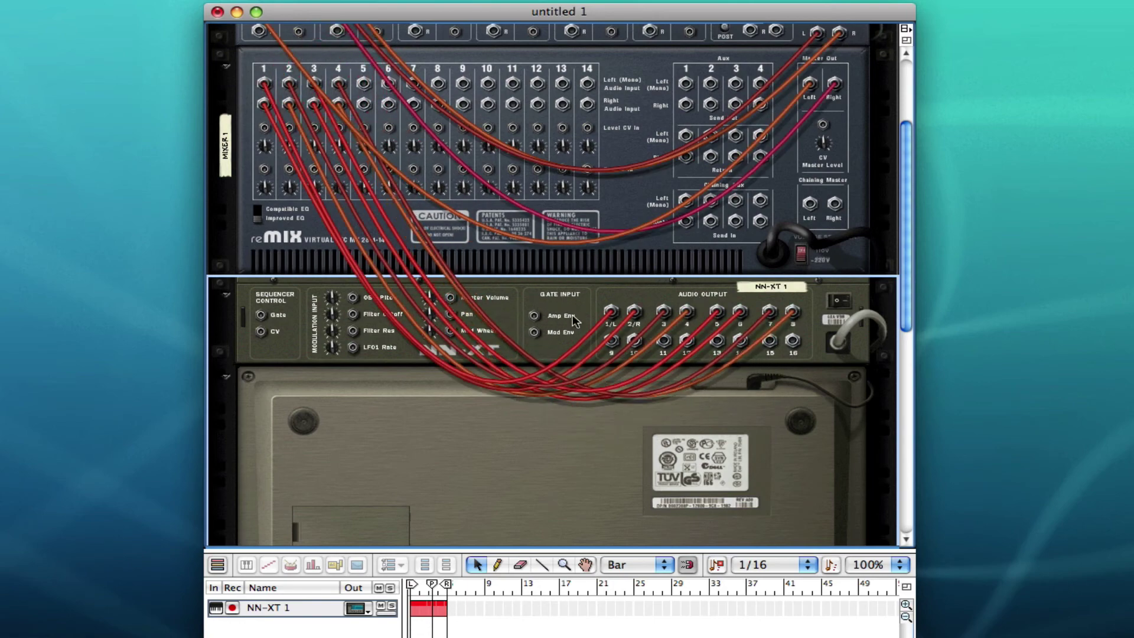
pyautogui.moveTo(611, 340); pyautogui.dragTo(363, 83)
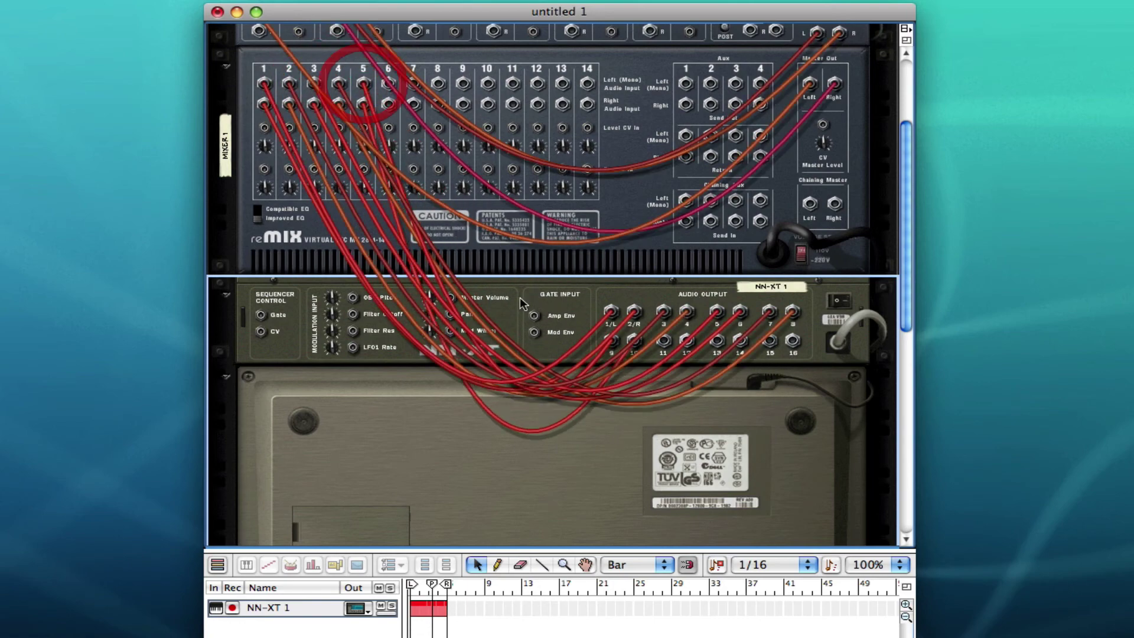
pyautogui.moveTo(663, 341); pyautogui.dragTo(388, 84)
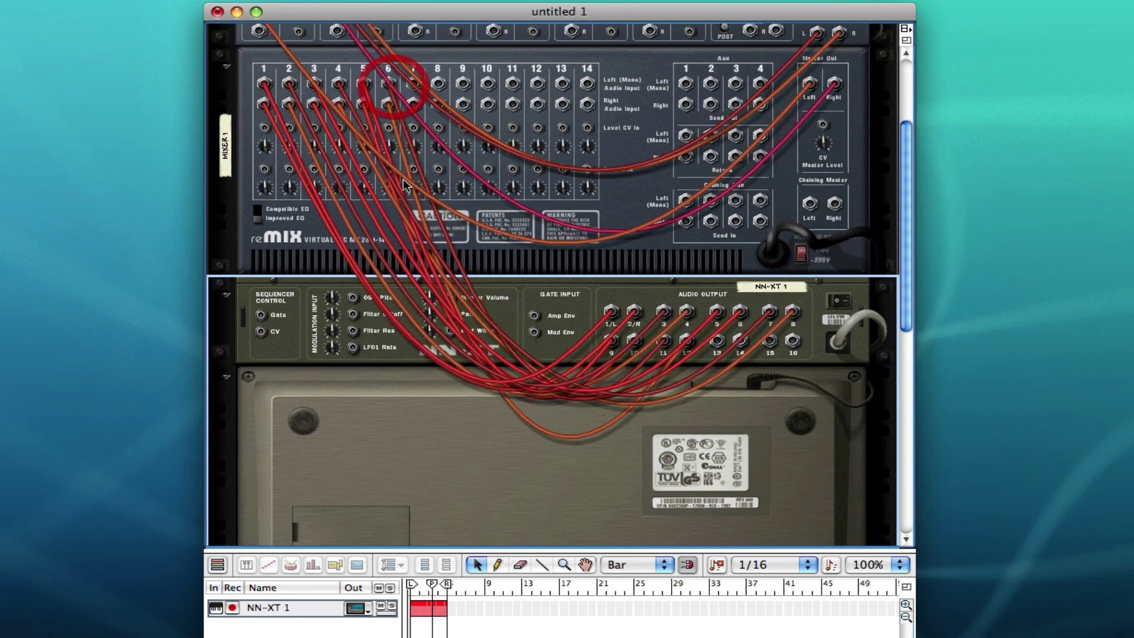
# Start the drums playing, pan channel 6 right to 37 and adjust channel 5's pan.
pyautogui.press('Tab')
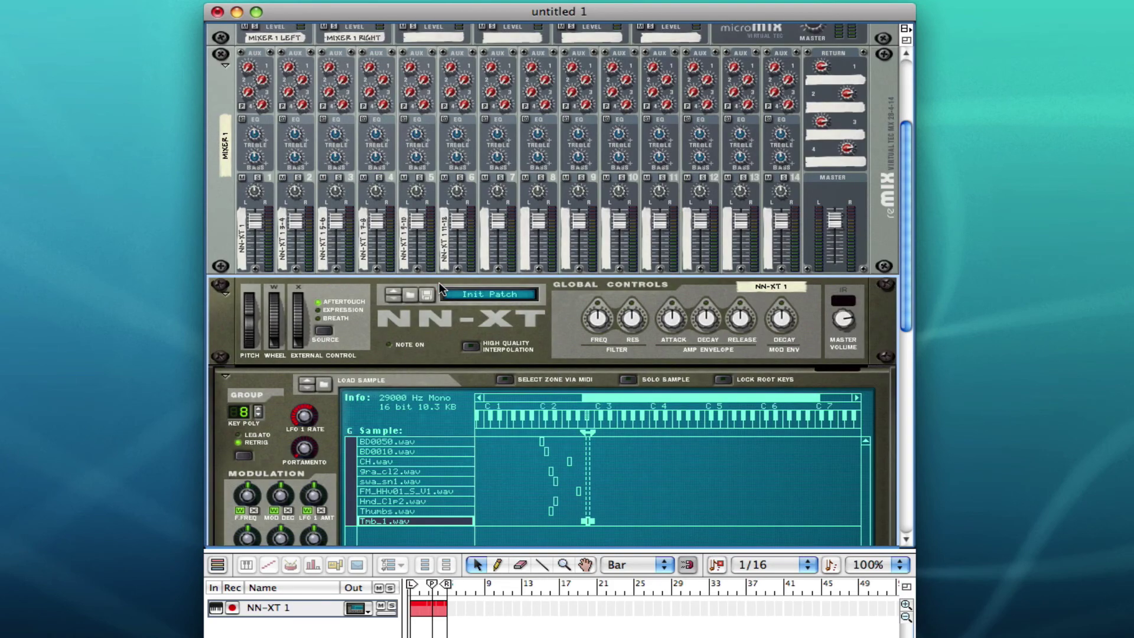
pyautogui.press('space')
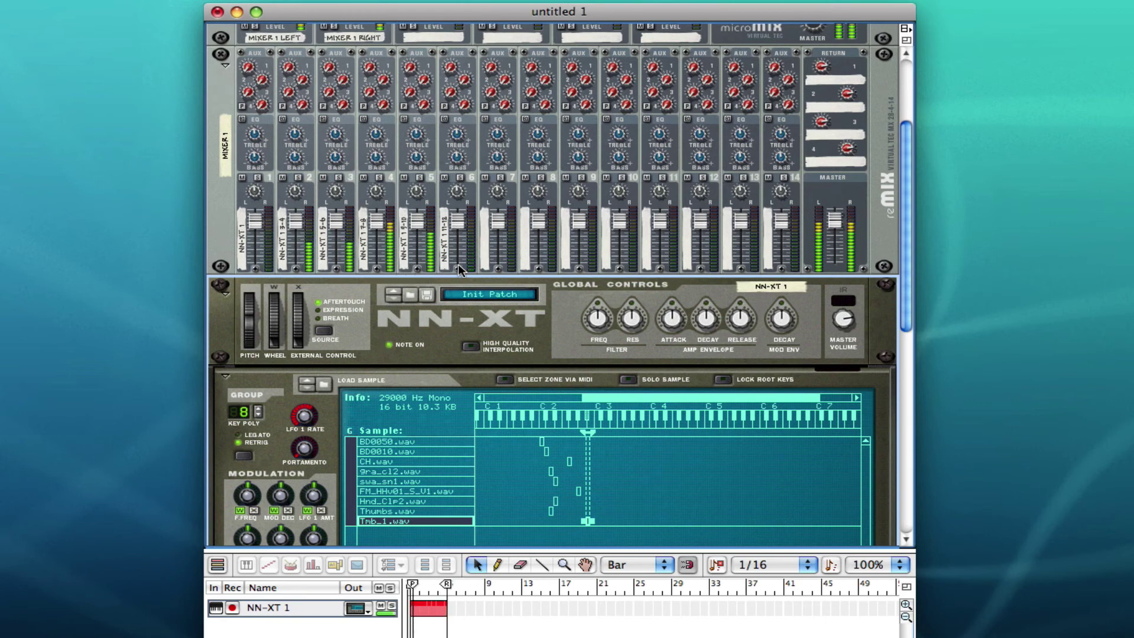
pyautogui.moveTo(460, 193); pyautogui.dragTo(460, 137)
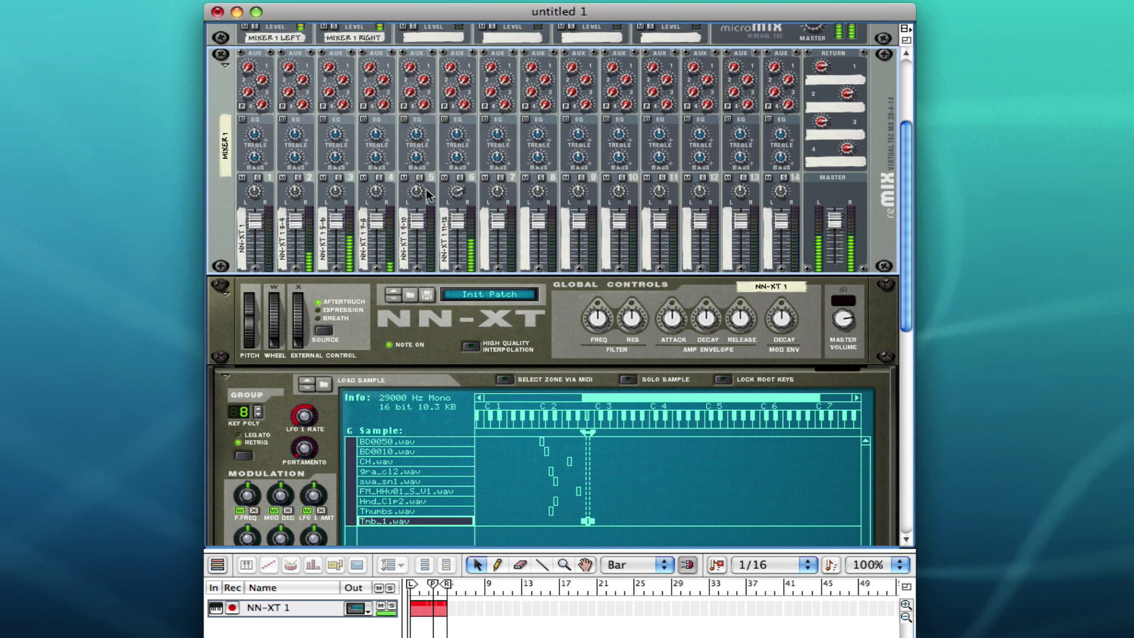
pyautogui.moveTo(416, 196); pyautogui.dragTo(413, 239)
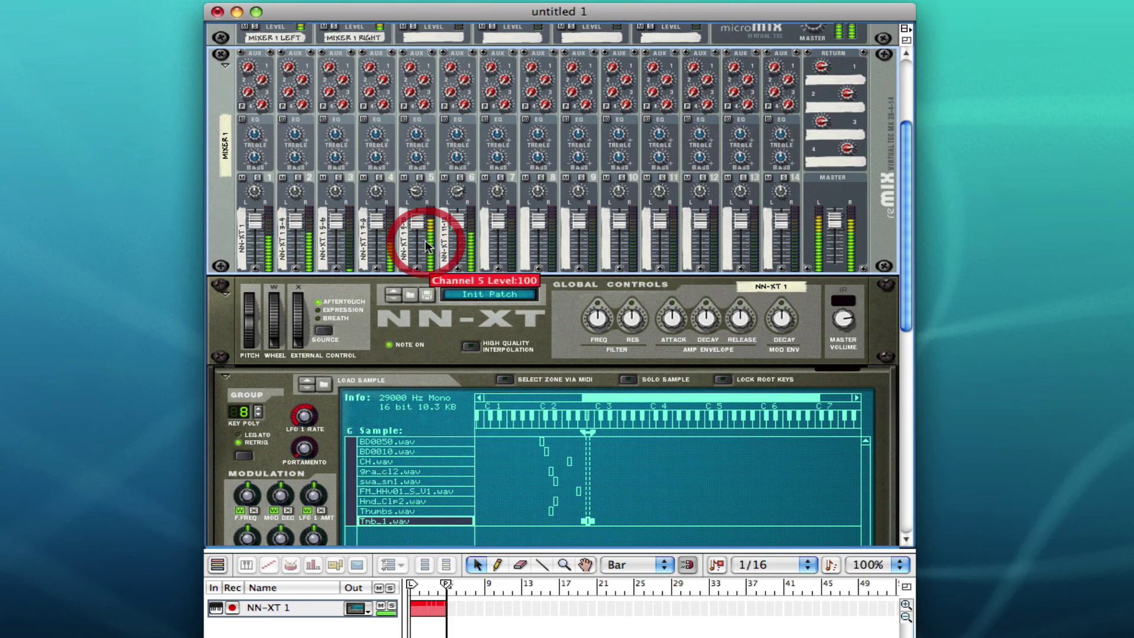
# Solo channels 4, 2 and 3 in turn to hear them alone, then clear the solos.
pyautogui.click(376, 177)
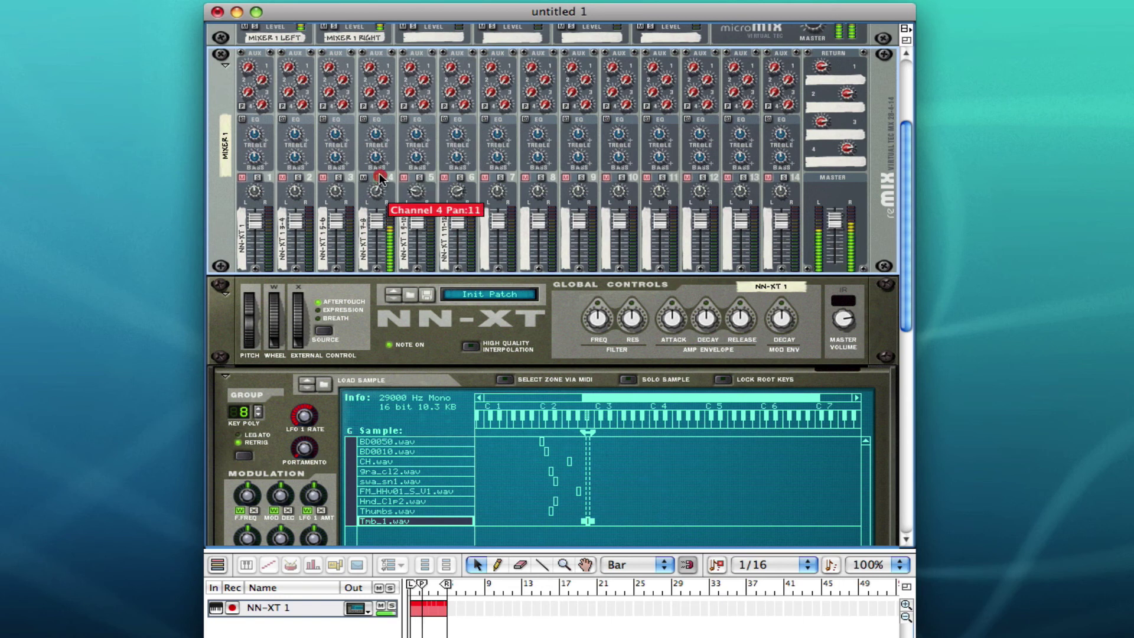
pyautogui.click(378, 177)
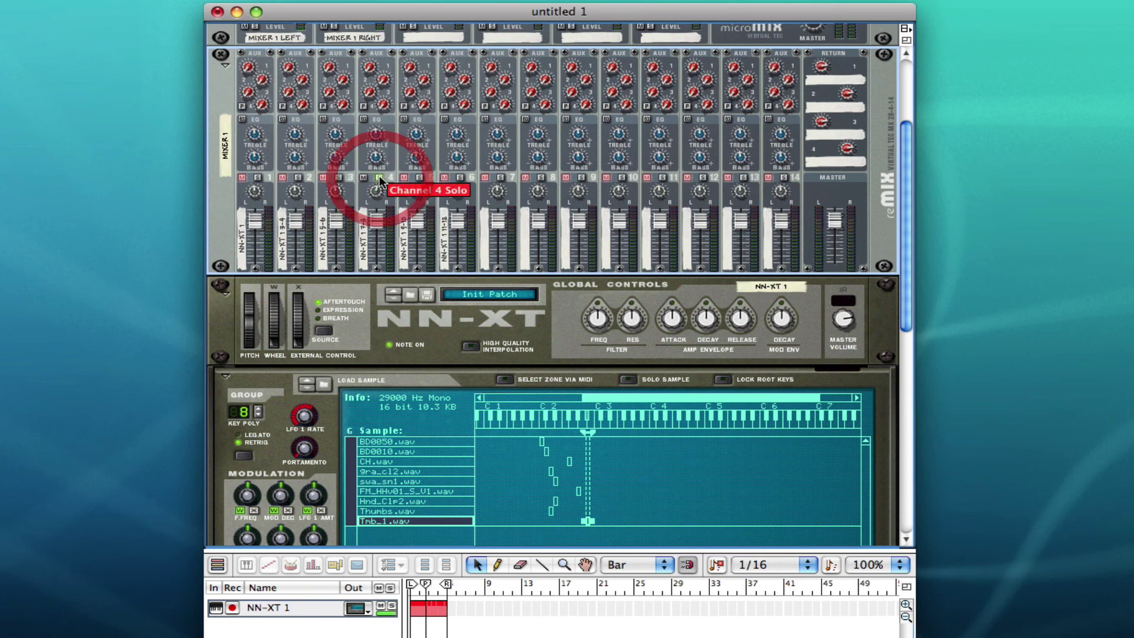
pyautogui.click(254, 194)
pyautogui.click(301, 177)
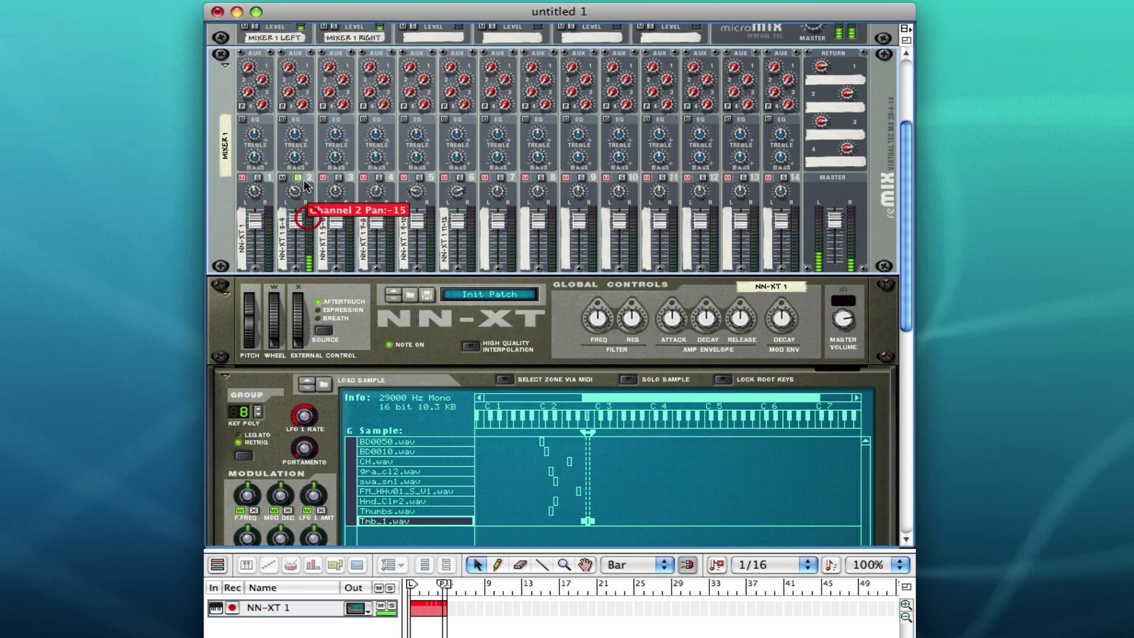
pyautogui.click(338, 178)
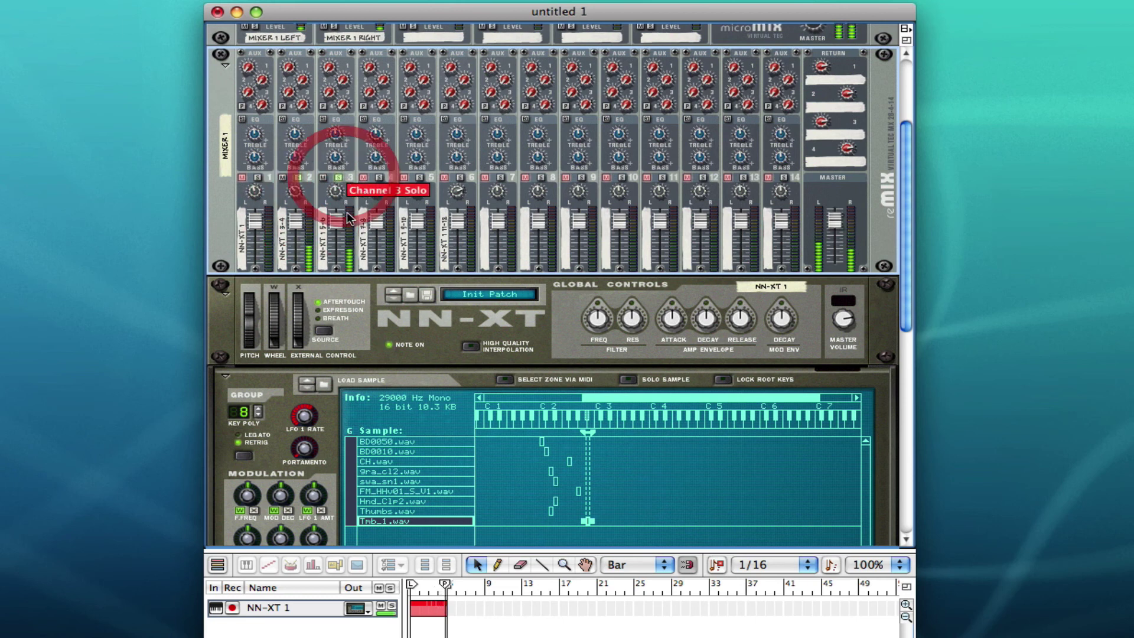
pyautogui.click(339, 178)
pyautogui.click(298, 178)
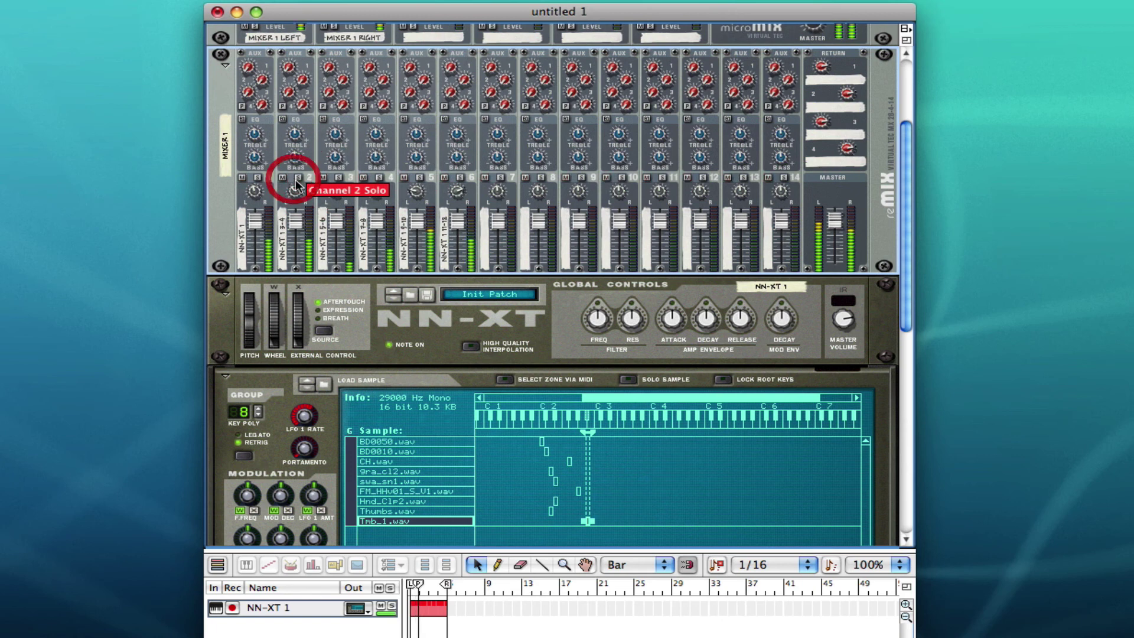
pyautogui.click(292, 190)
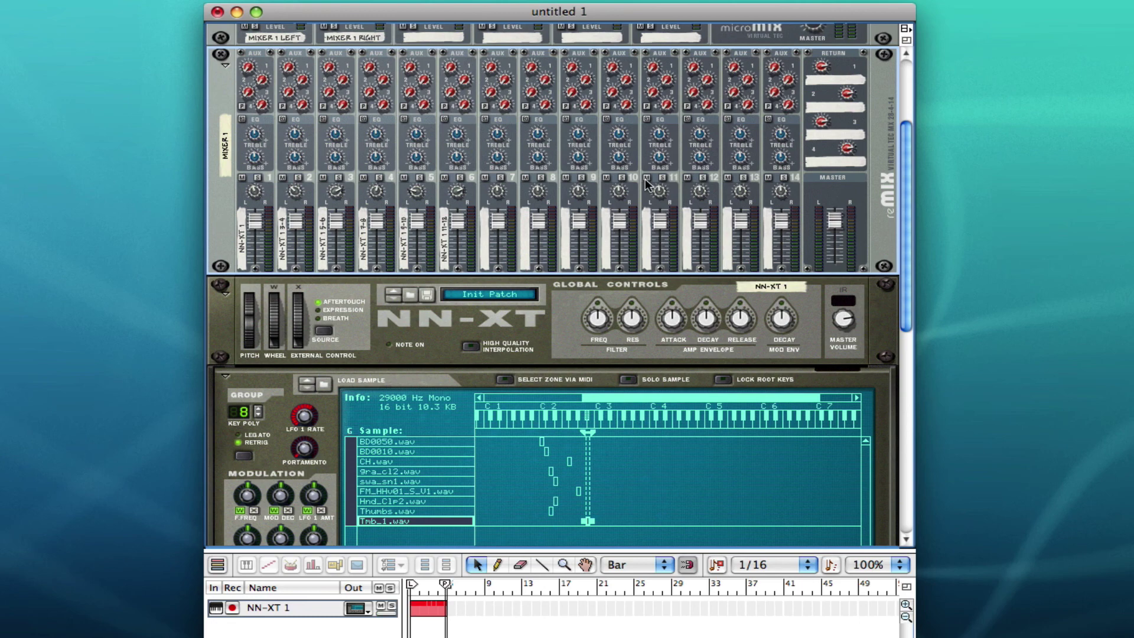
# Scroll down until the NN-XT editor, with Tmb_1.wav on outputs 11-12, is fully visible.
pyautogui.moveTo(903, 169); pyautogui.dragTo(910, 225)
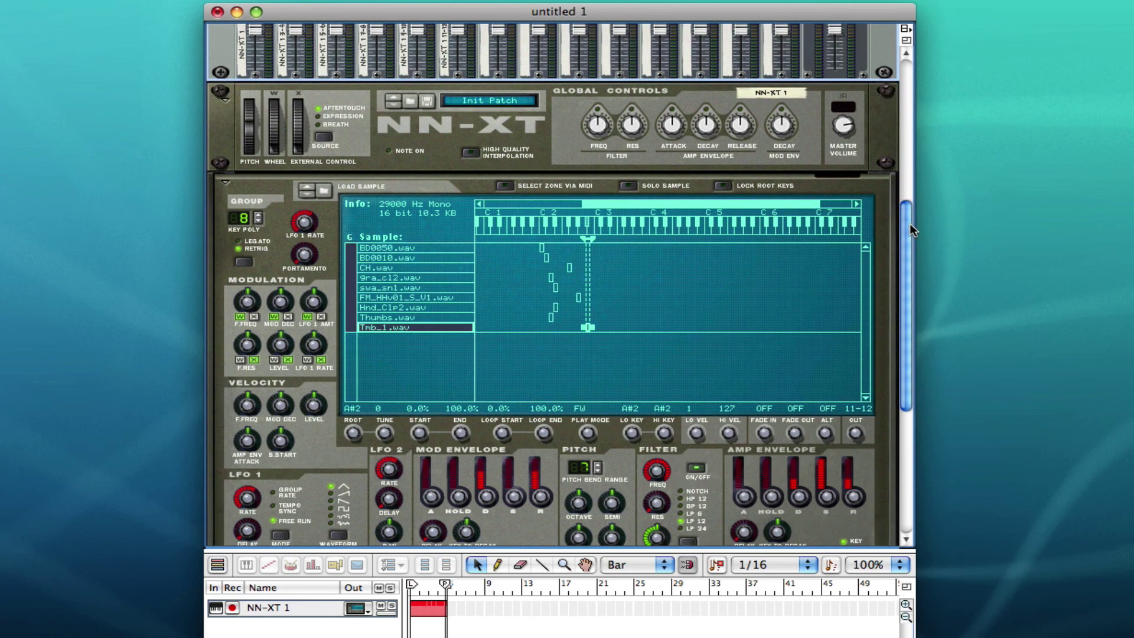